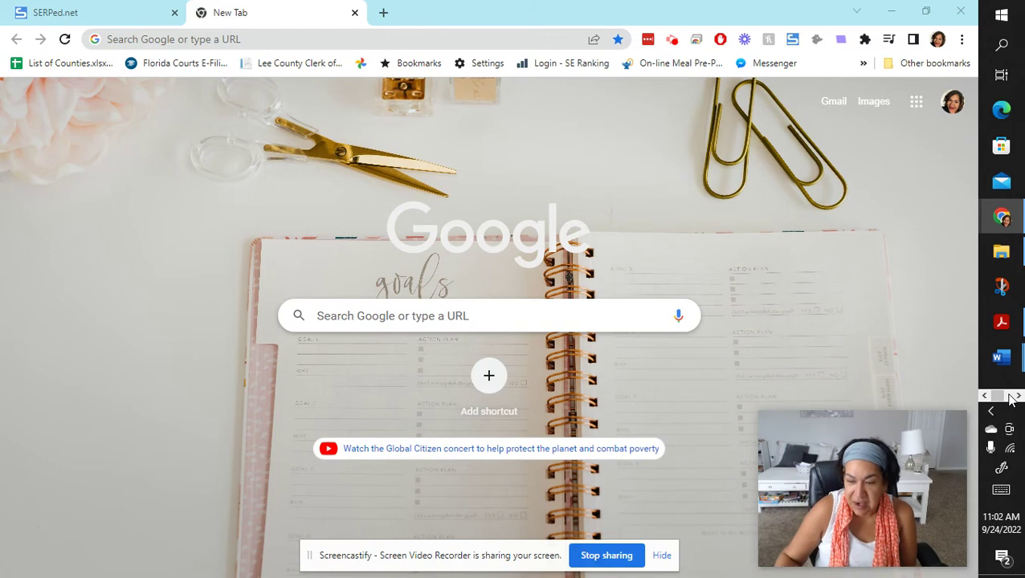
Step: Switch to the YIVERanker_81964 workbook in Excel
click(1013, 397)
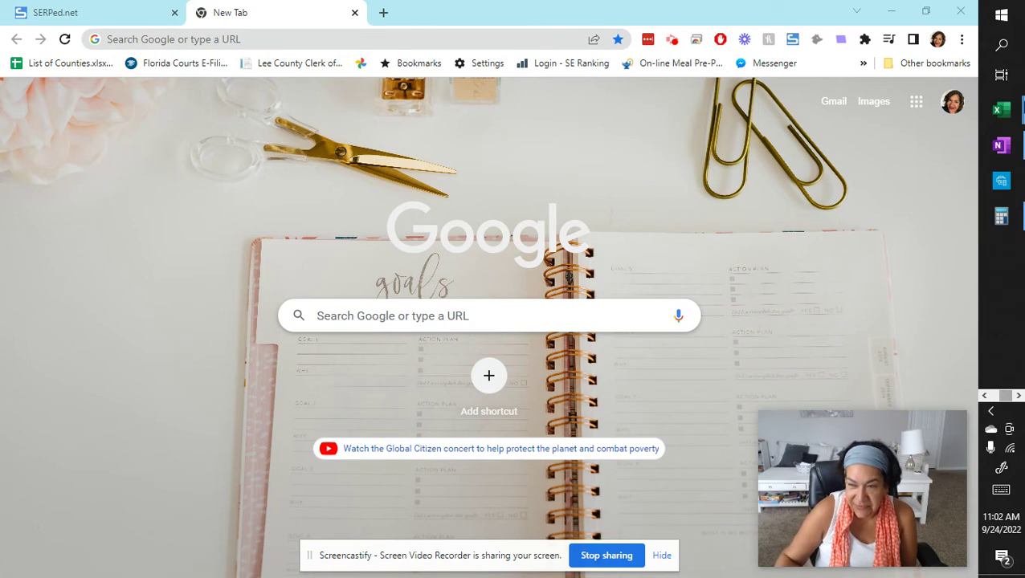
mouse_move(1002, 119)
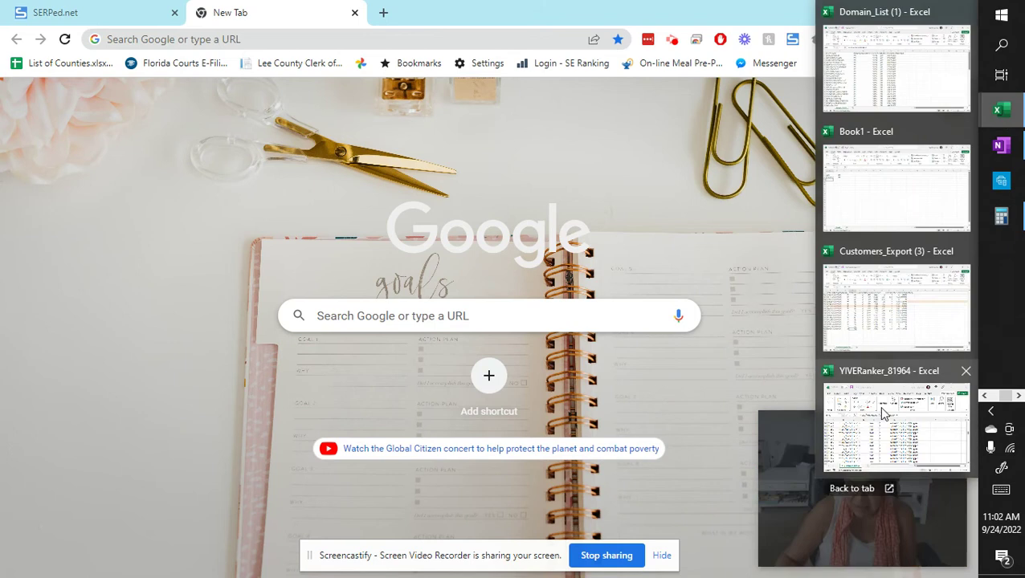
click(900, 424)
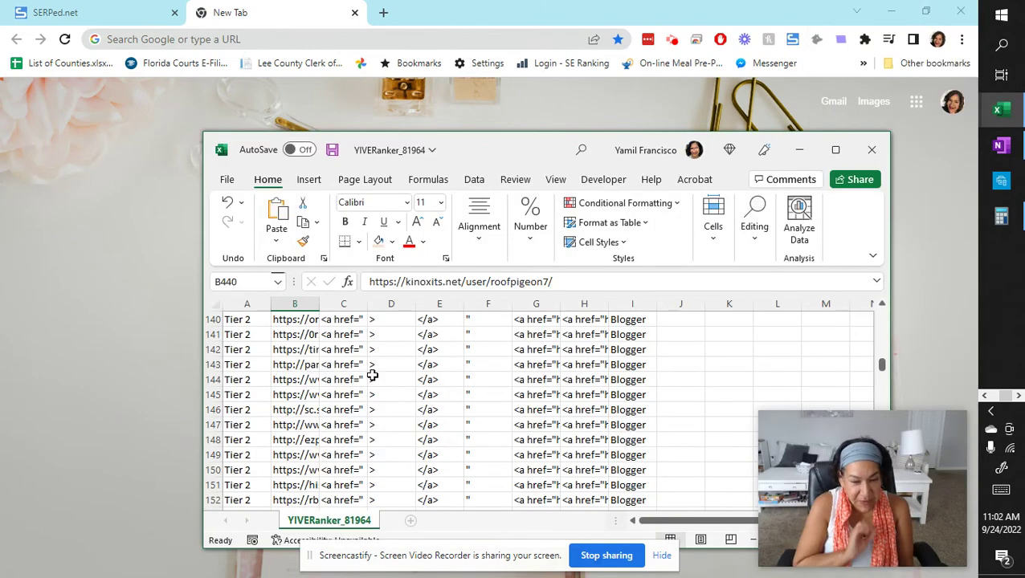
Step: Look over the tiered backlink rows and their column I labels, and maximize the workbook window
scroll(305, 363, up, 20)
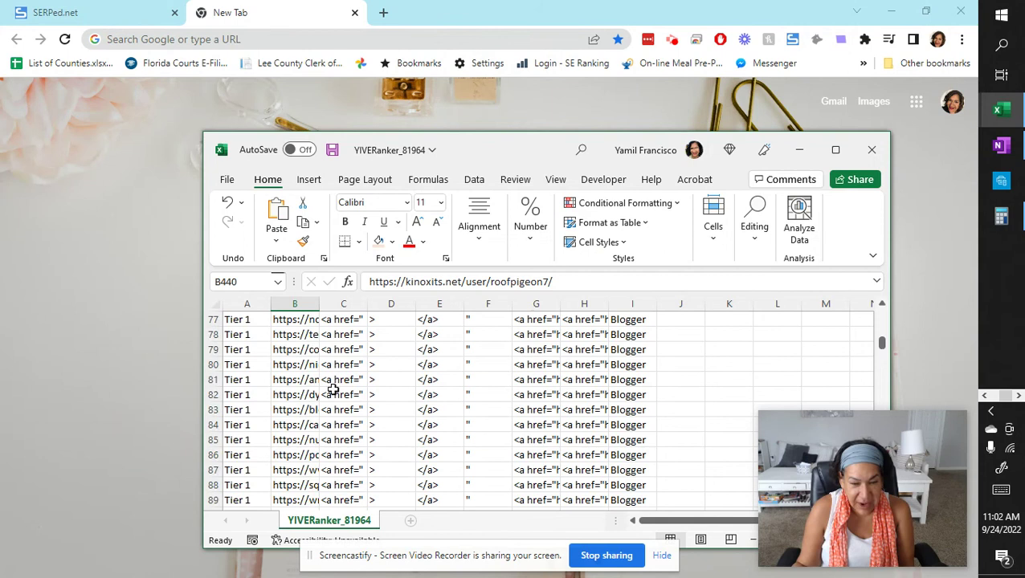
scroll(332, 390, up, 20)
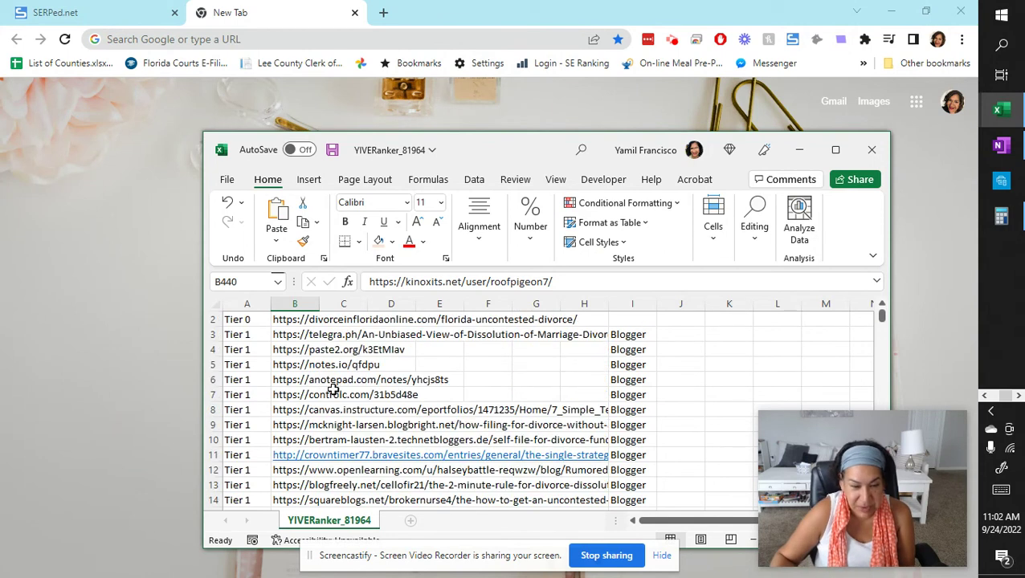
scroll(627, 392, down, 20)
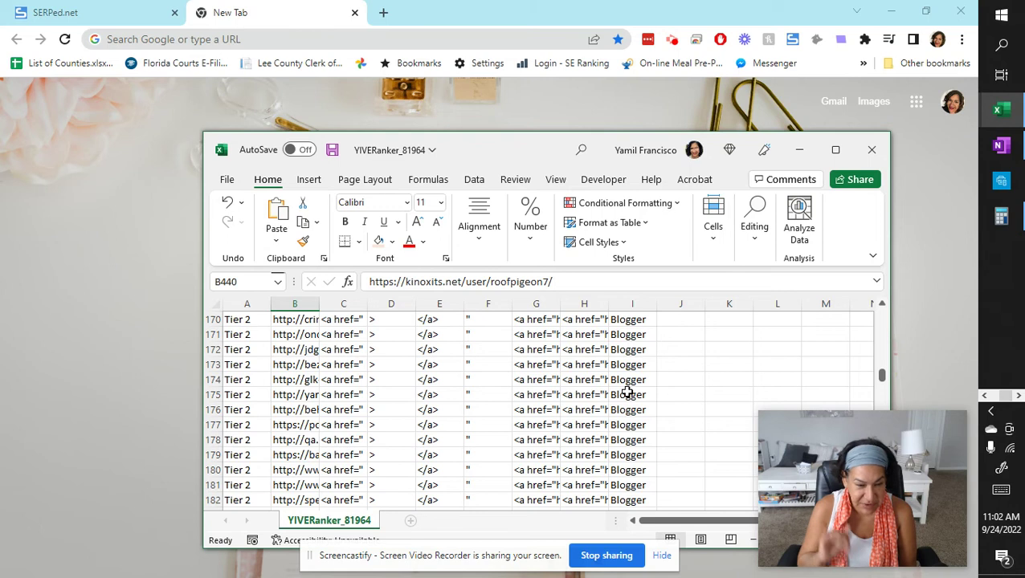
scroll(626, 392, down, 11)
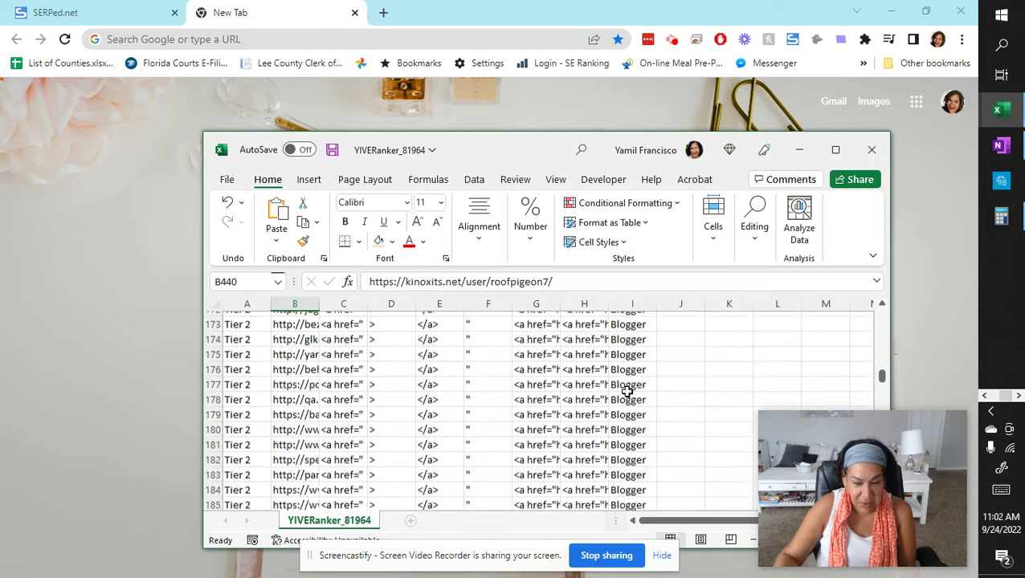
scroll(668, 395, up, 8)
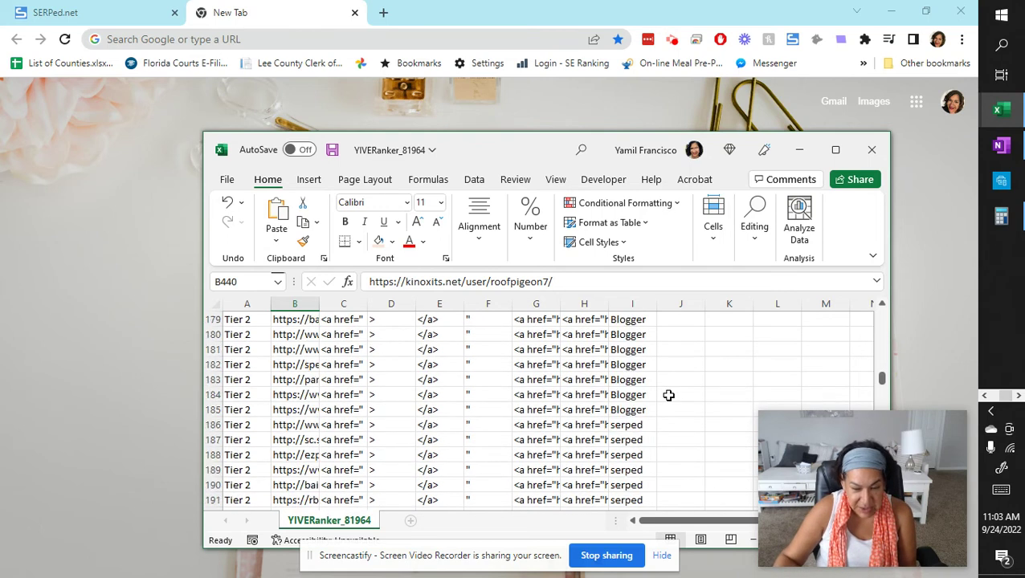
scroll(668, 395, up, 8)
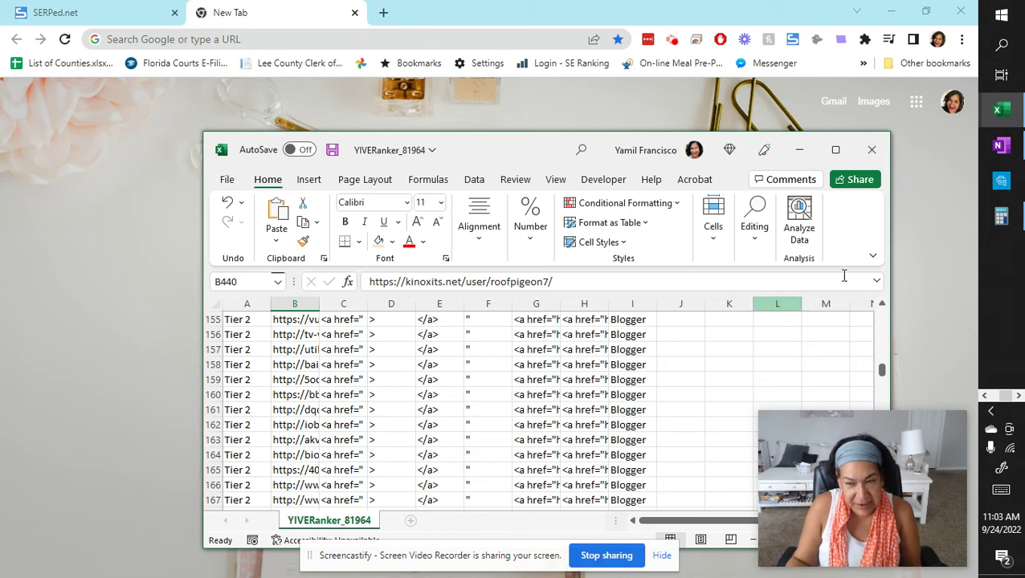
click(836, 151)
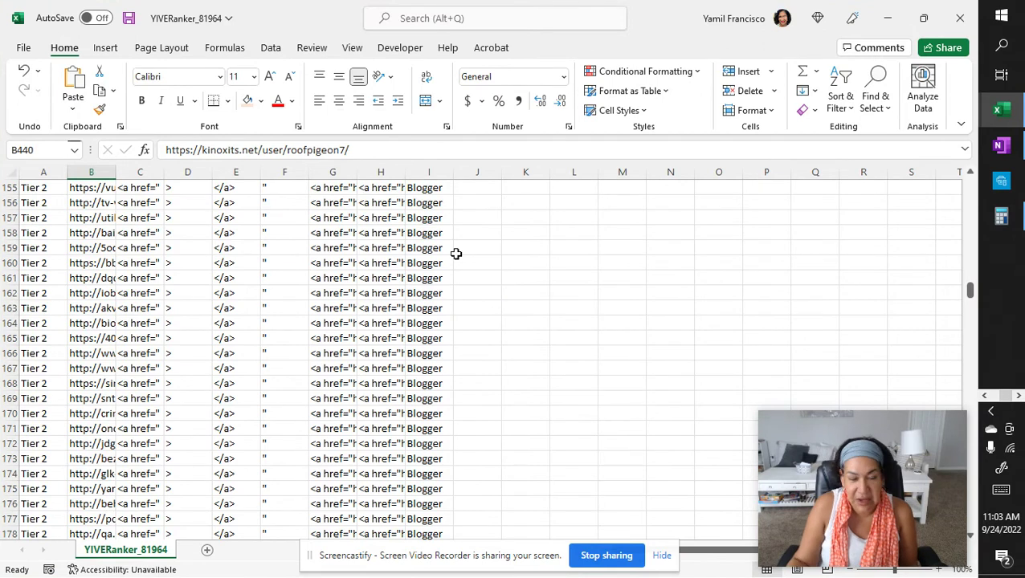
Step: Examine the rows labelled Blogger in column I, going back up to the first Tier 1 links
scroll(451, 331, down, 4)
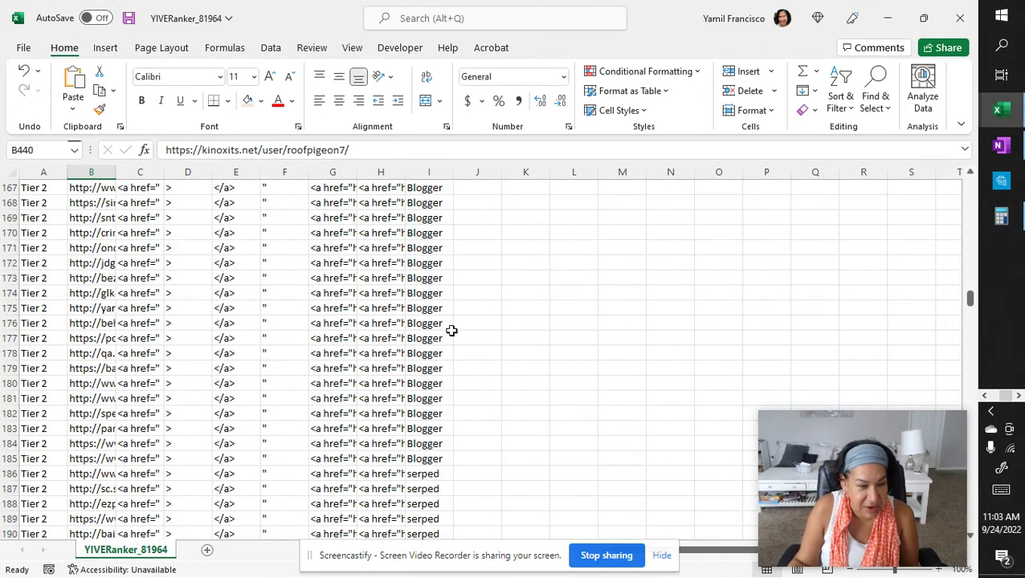
scroll(452, 330, down, 7)
scroll(451, 331, up, 20)
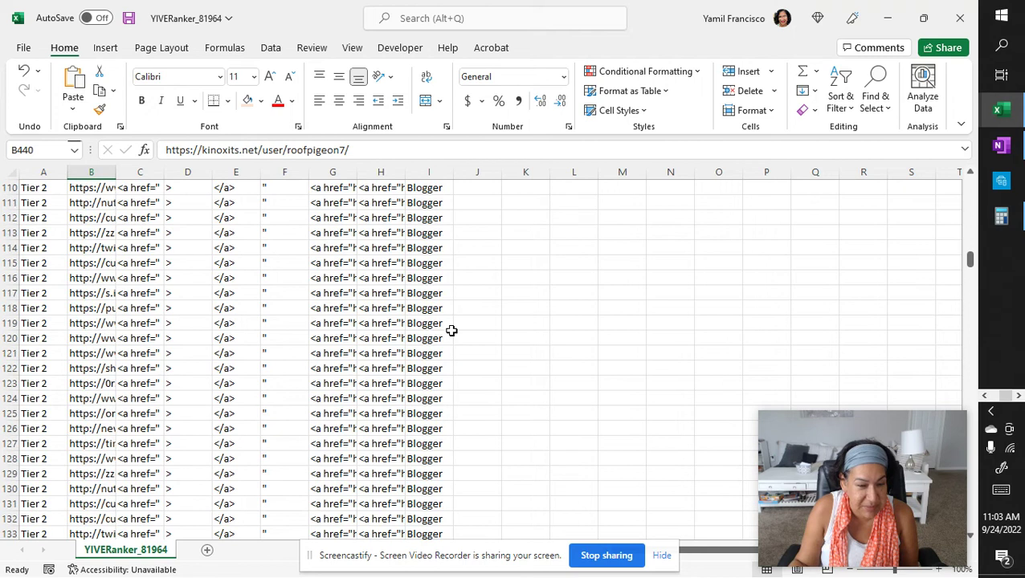
scroll(451, 331, up, 8)
scroll(451, 331, up, 17)
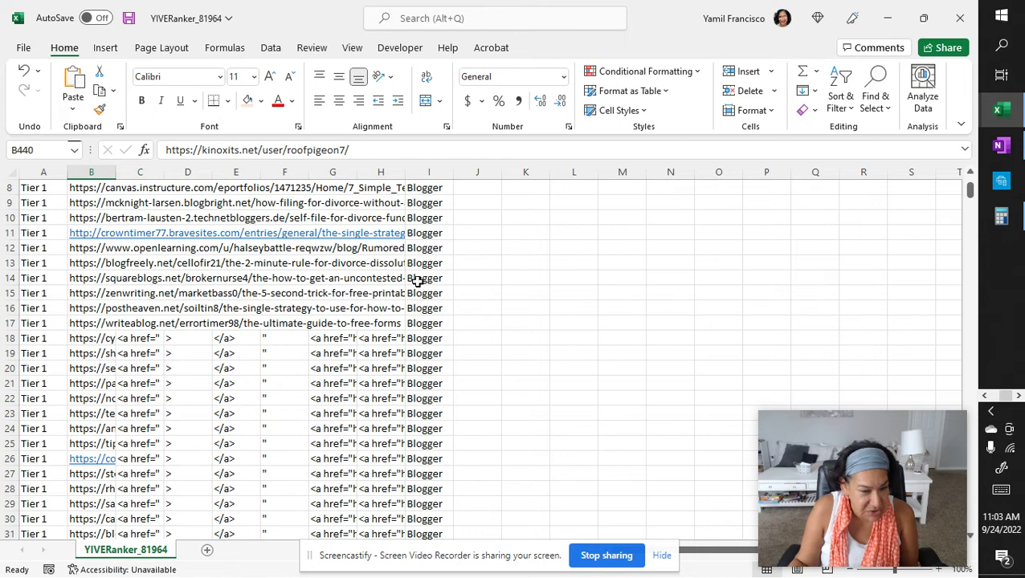
scroll(418, 261, up, 3)
Step: Go through the column I labels from the start of the list and select the first Twitter entry, cell I399
scroll(420, 260, down, 19)
scroll(421, 259, down, 20)
scroll(420, 259, down, 4)
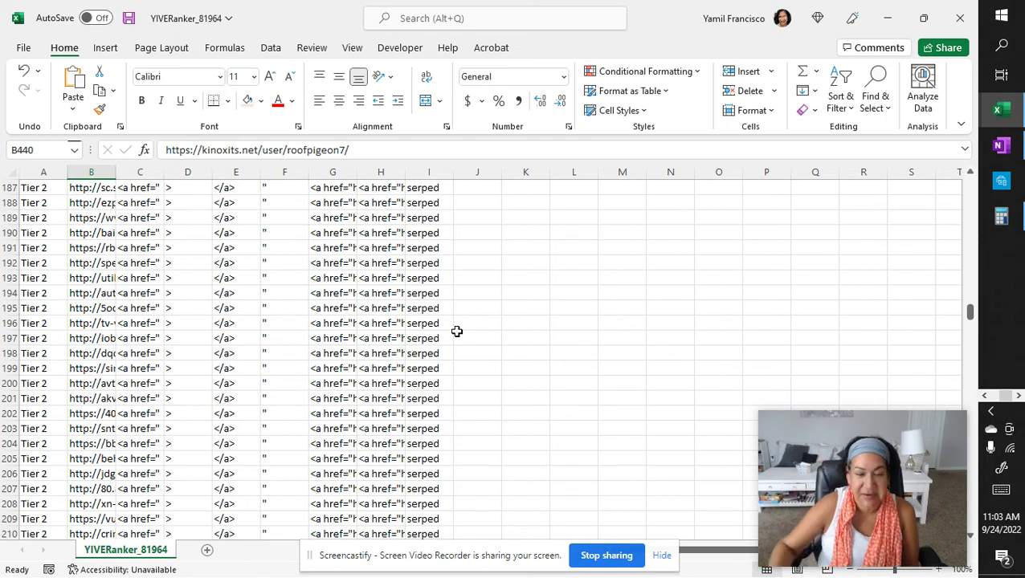
scroll(456, 331, down, 20)
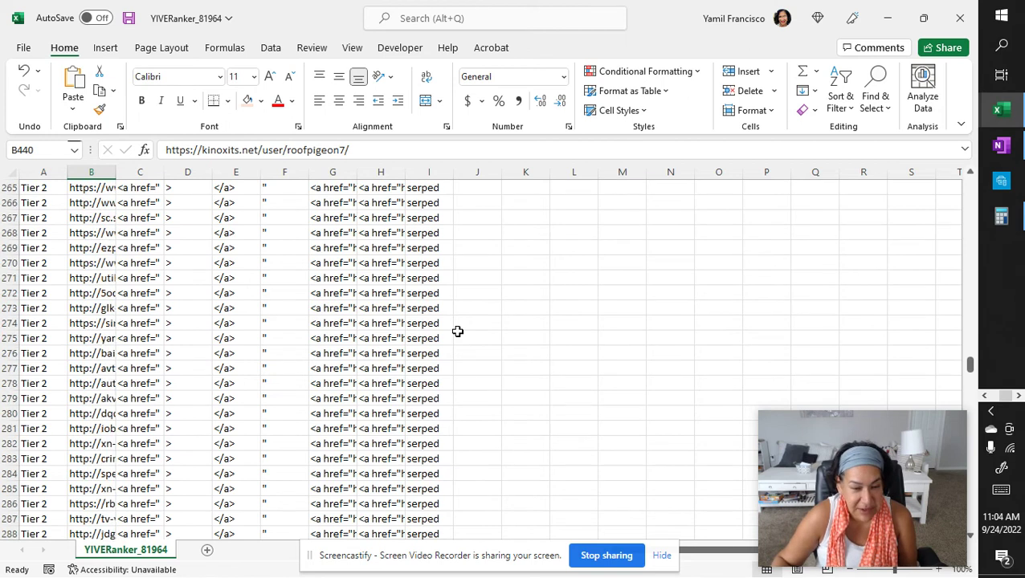
scroll(456, 331, down, 20)
scroll(457, 331, down, 3)
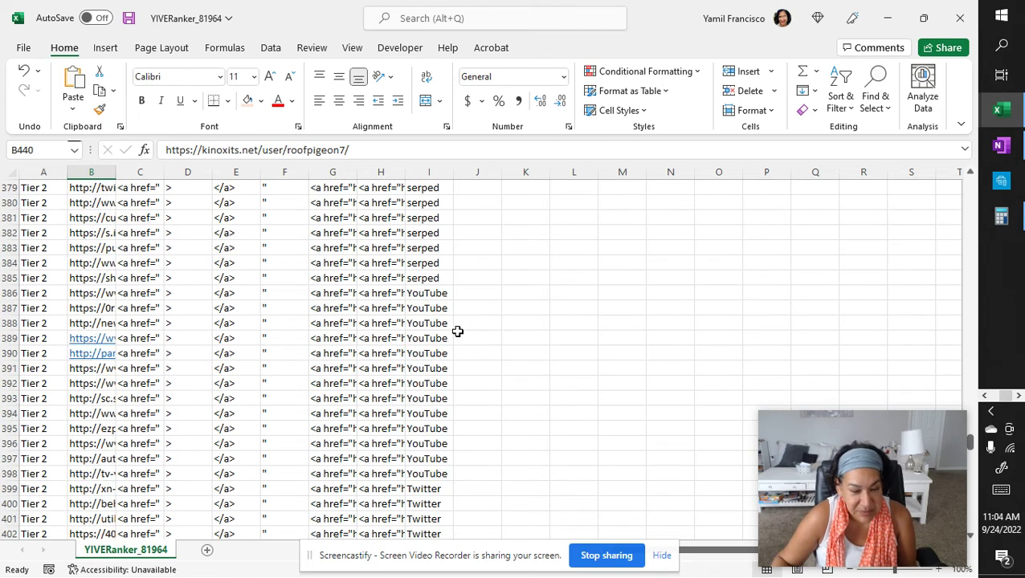
scroll(474, 353, down, 1)
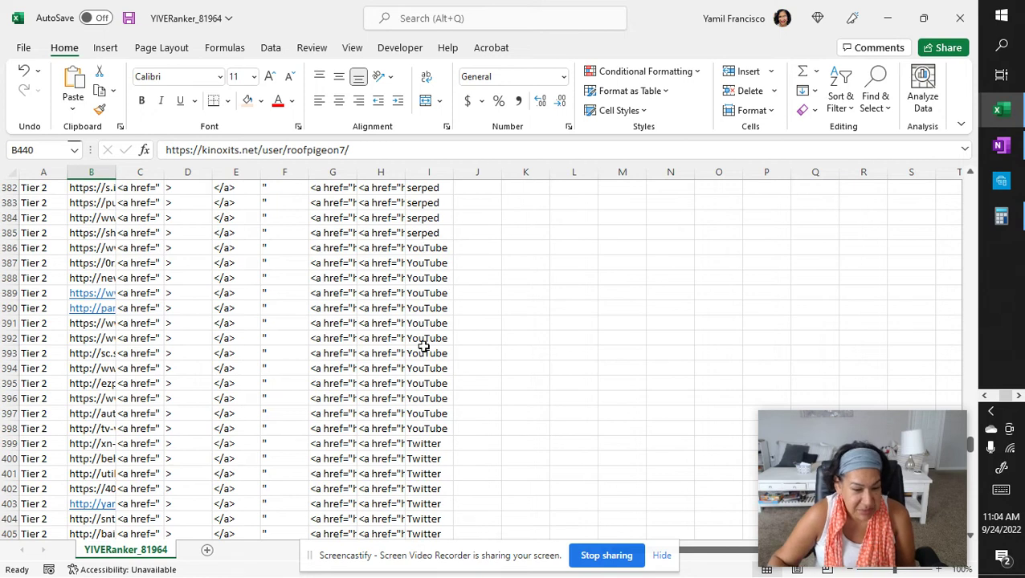
scroll(424, 345, down, 3)
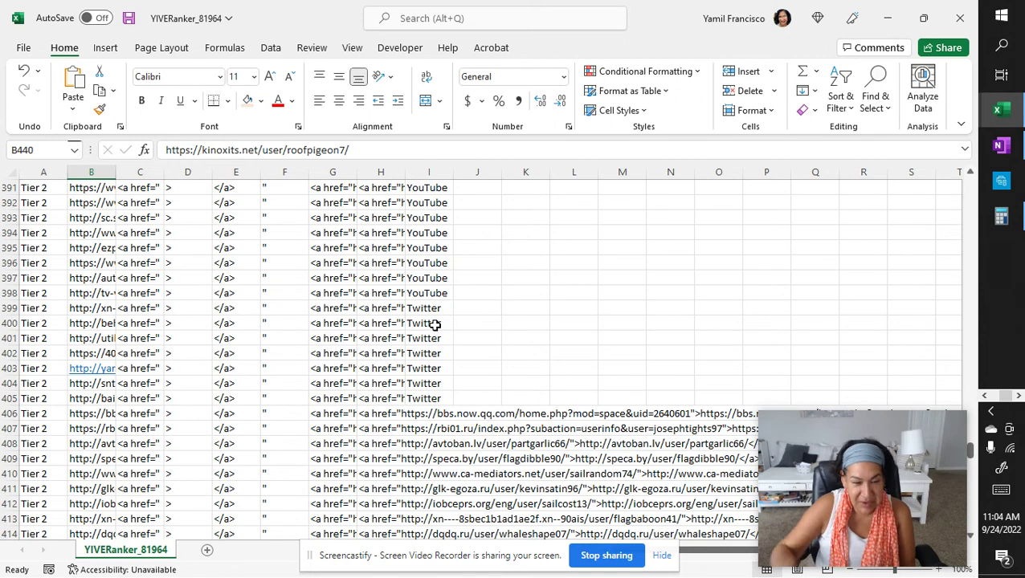
click(409, 310)
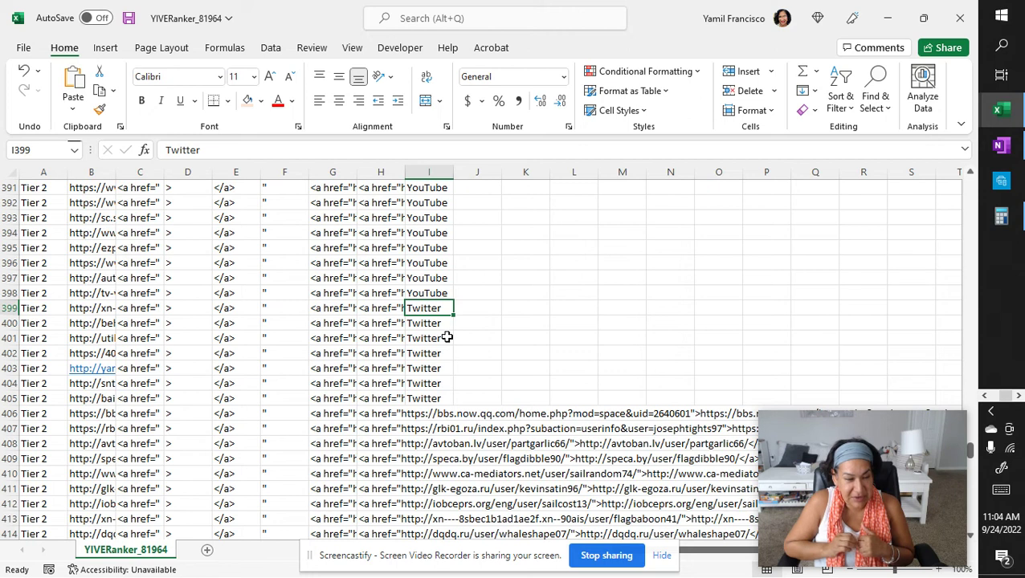
Step: Check the unlabelled links down to the last Tier 3 rows at the end of the list
scroll(447, 337, down, 13)
scroll(453, 298, down, 20)
scroll(454, 298, up, 7)
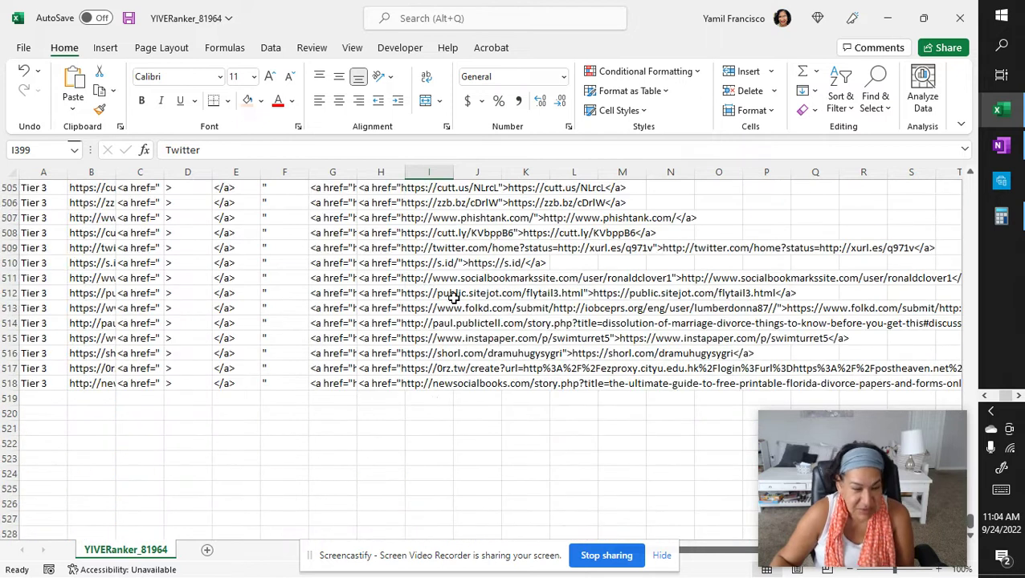
click(428, 458)
scroll(428, 458, up, 2)
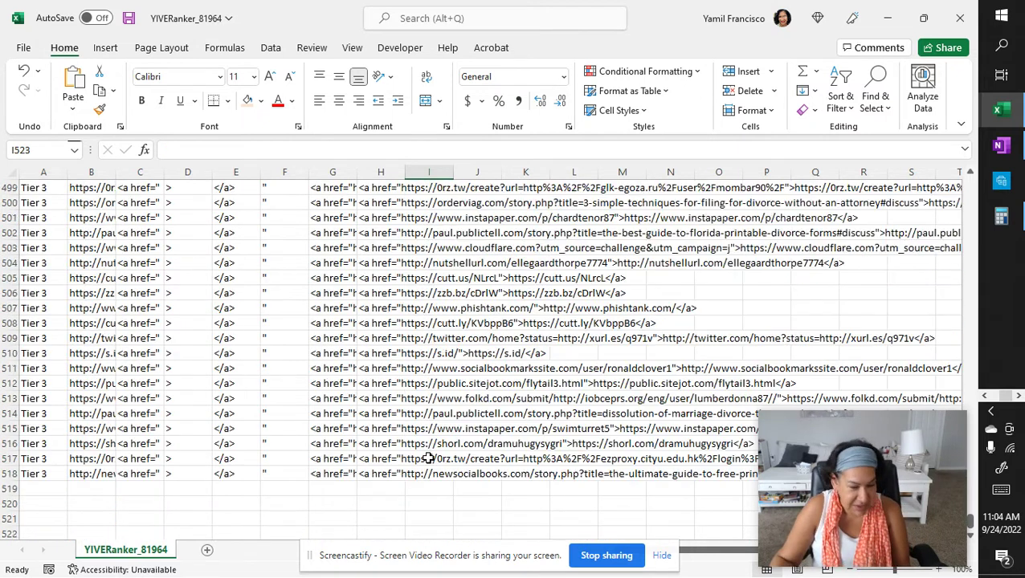
Step: Go back up to where Tier 1 changes to Tier 2 and select the last Tier 1 cell, A109
scroll(428, 458, up, 20)
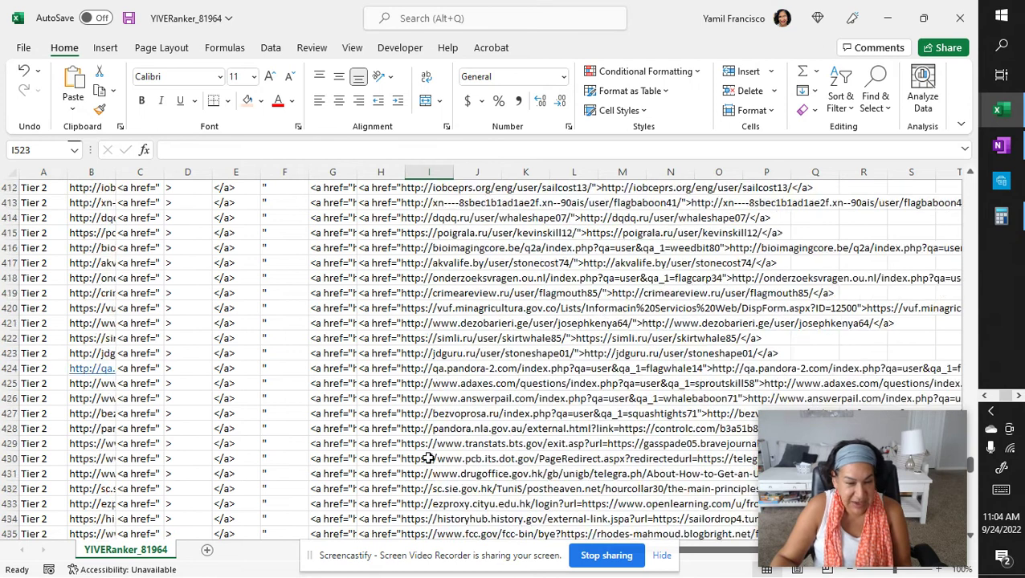
scroll(428, 458, up, 14)
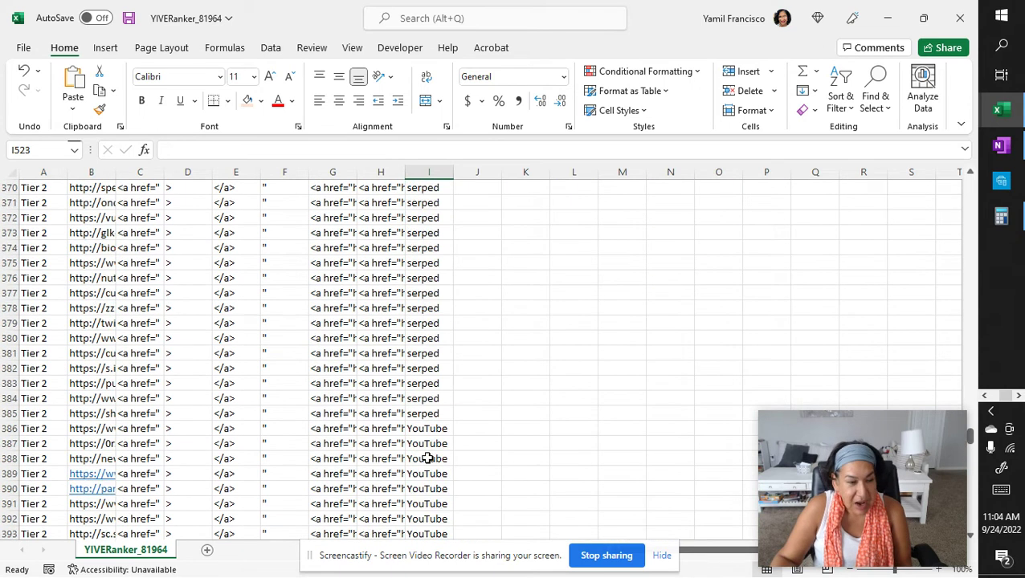
scroll(427, 459, up, 20)
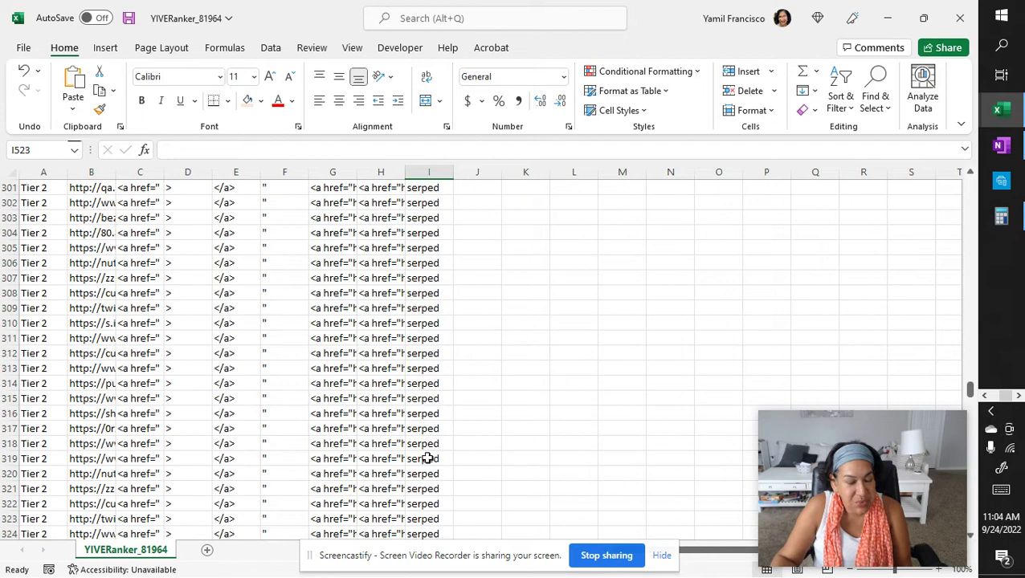
scroll(428, 459, up, 20)
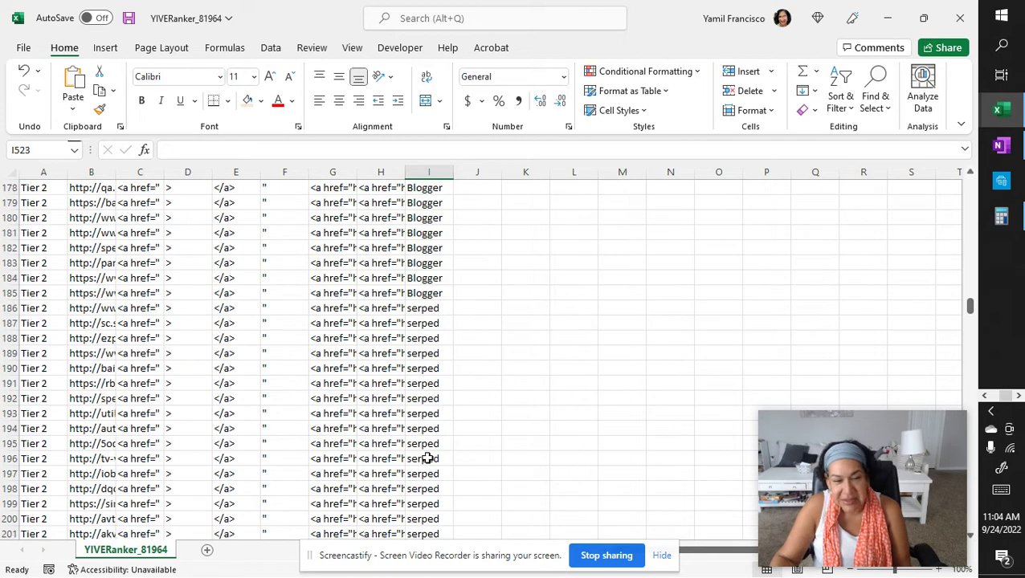
scroll(428, 458, up, 20)
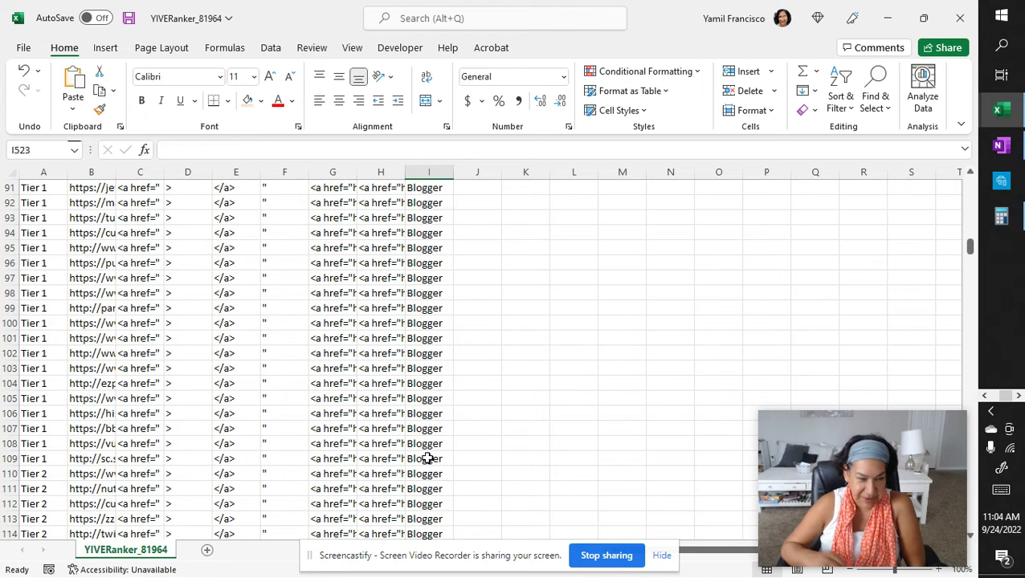
scroll(80, 217, down, 9)
scroll(72, 340, up, 7)
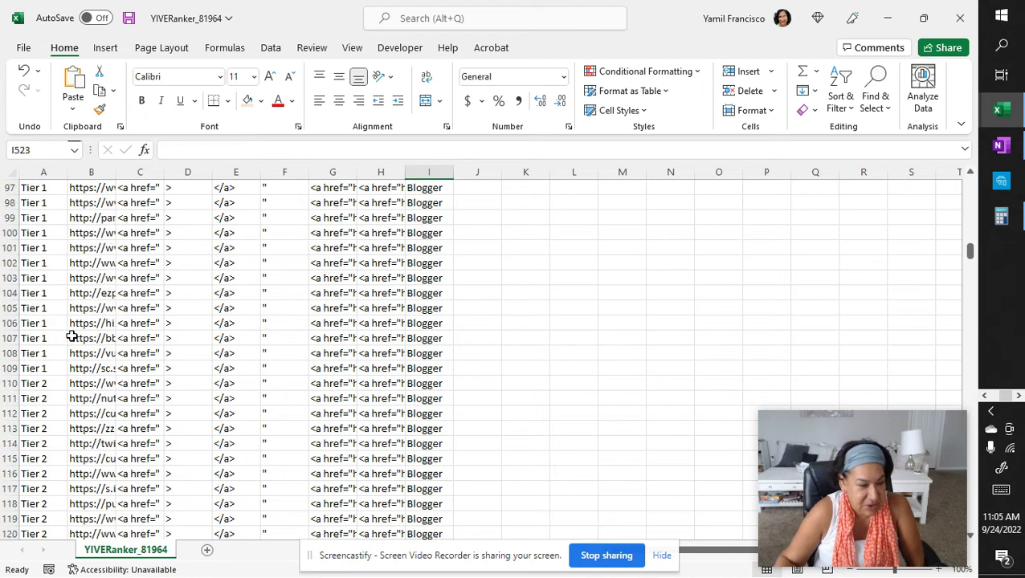
click(37, 370)
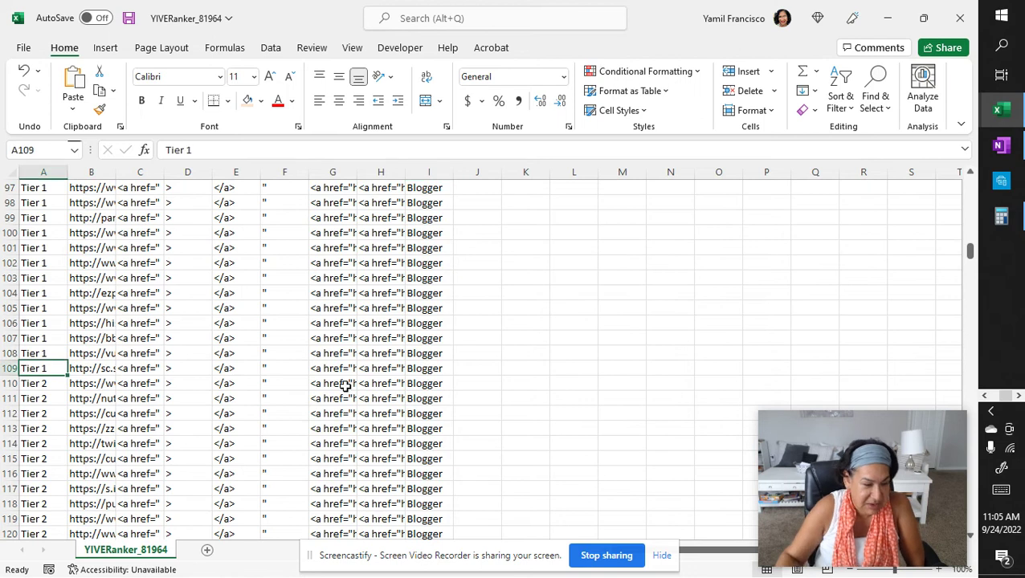
Step: Examine the Tier 2 rows and their serped, YouTube and Twitter labels in column I
scroll(97, 449, down, 14)
scroll(73, 388, down, 17)
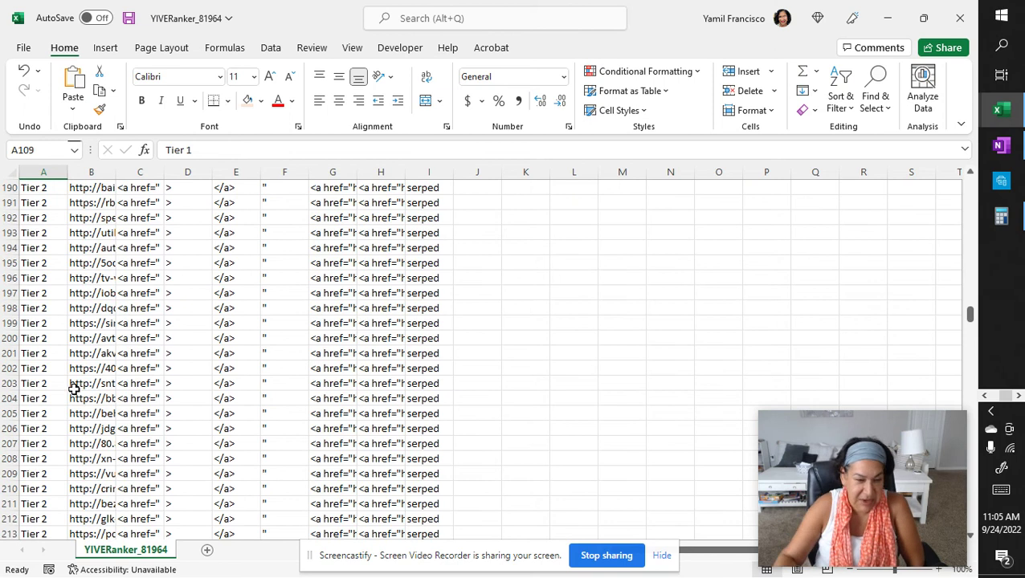
scroll(73, 388, down, 9)
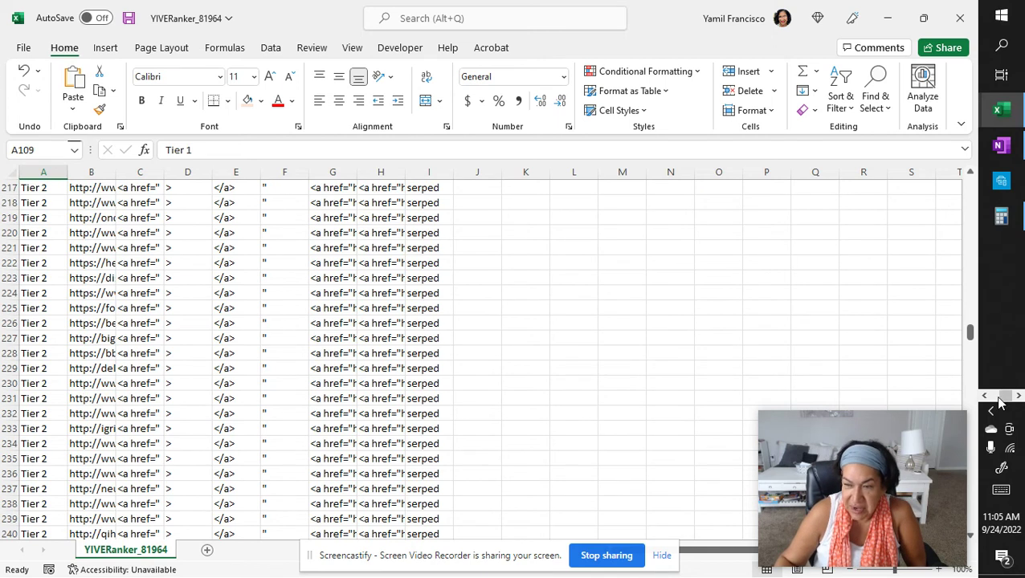
scroll(559, 338, down, 20)
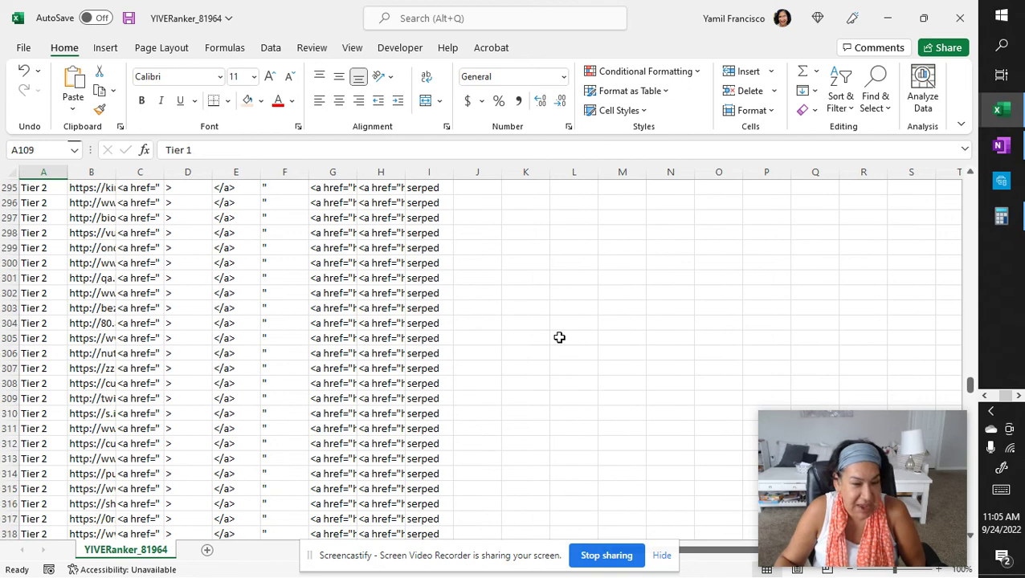
scroll(560, 337, down, 10)
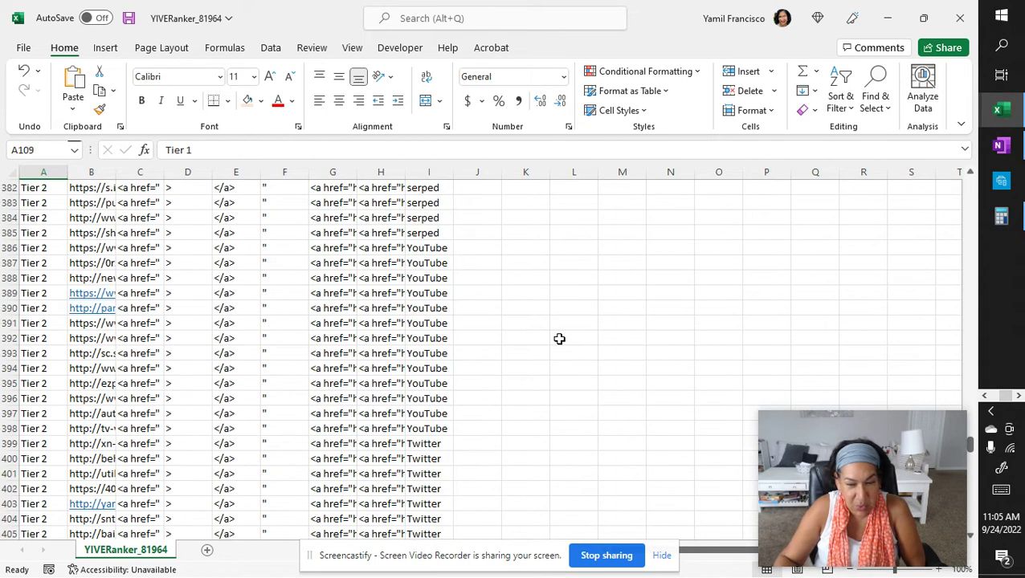
scroll(559, 338, up, 18)
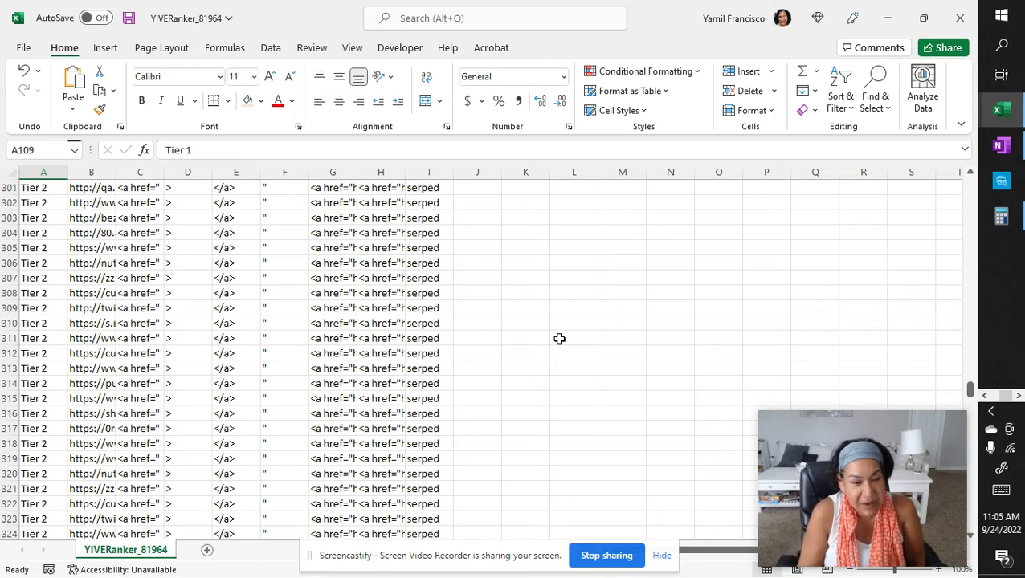
scroll(558, 339, down, 1)
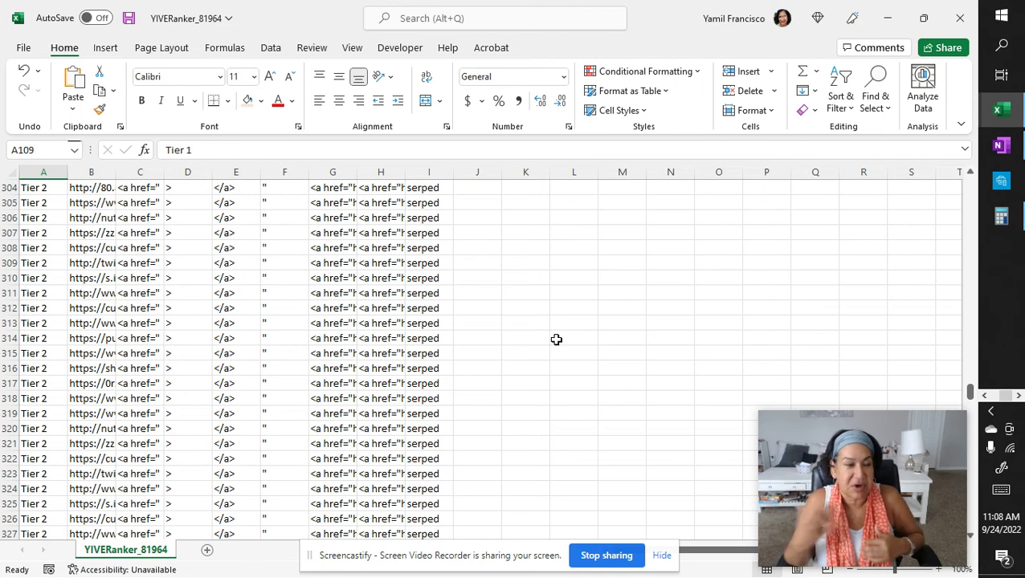
scroll(671, 370, down, 20)
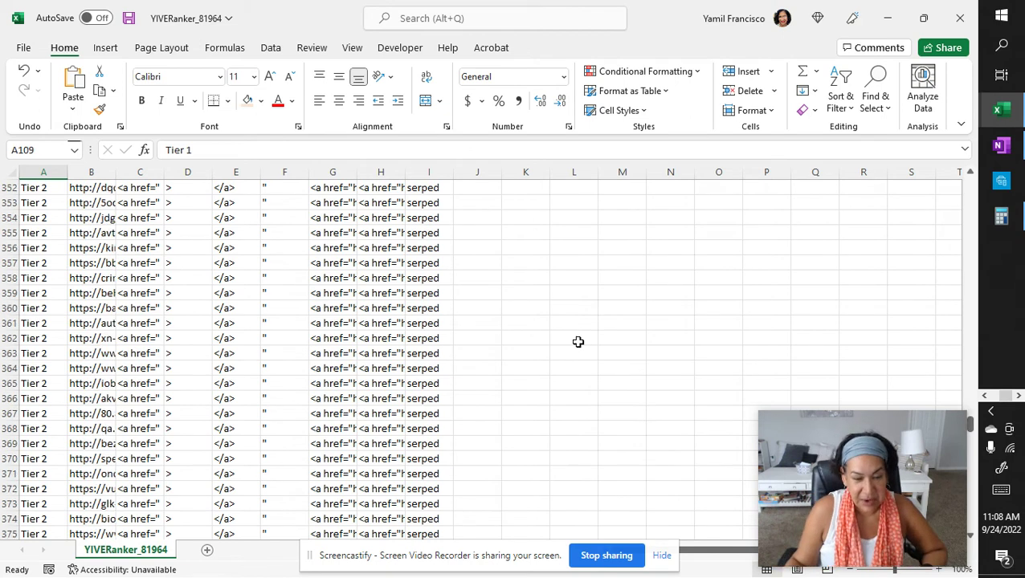
Step: Examine where the Twitter-labelled Tier 2 rows give way to unlabelled links, and return to the start of the list
scroll(560, 348, down, 10)
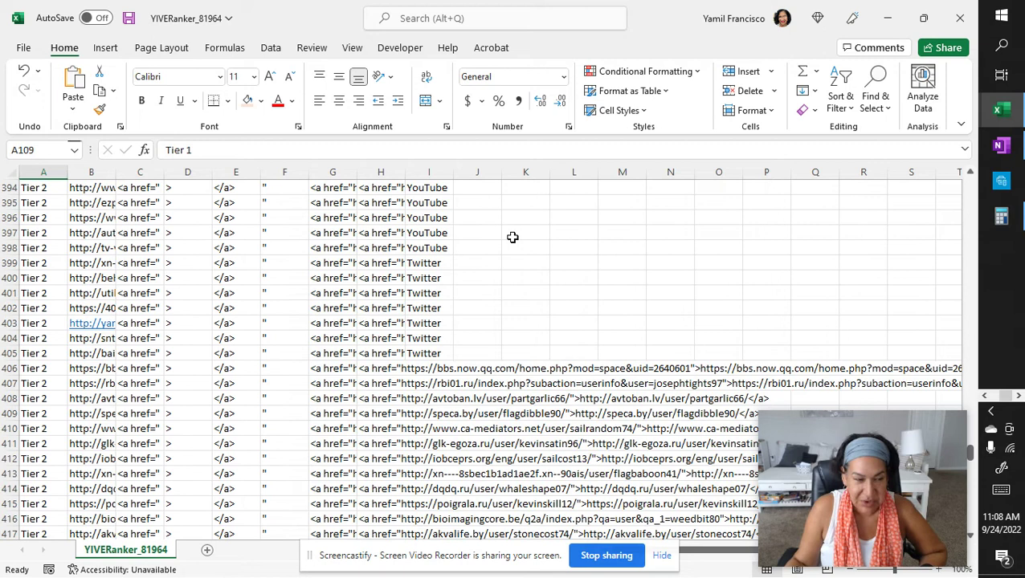
scroll(512, 238, down, 3)
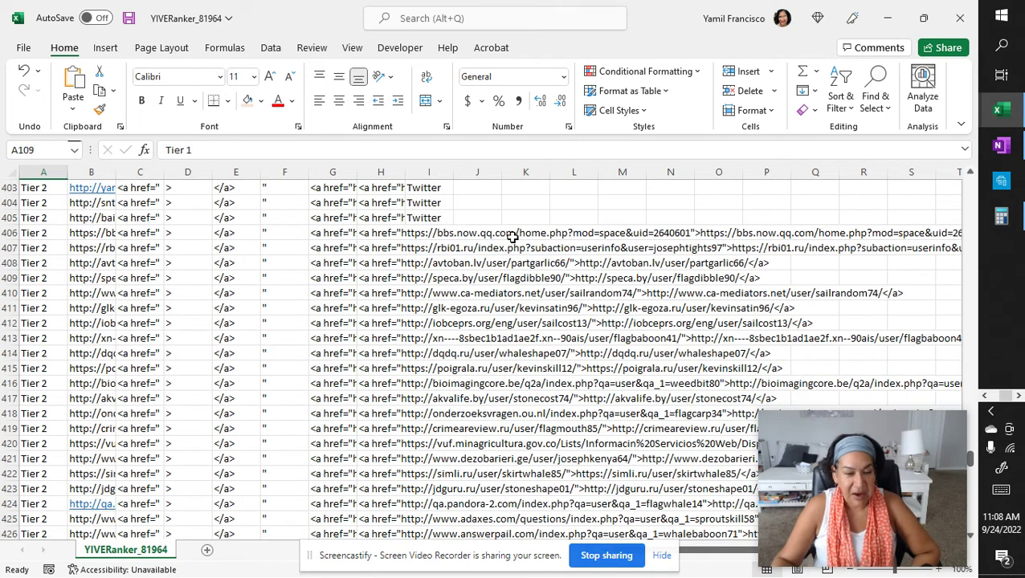
scroll(513, 238, down, 3)
scroll(481, 241, up, 6)
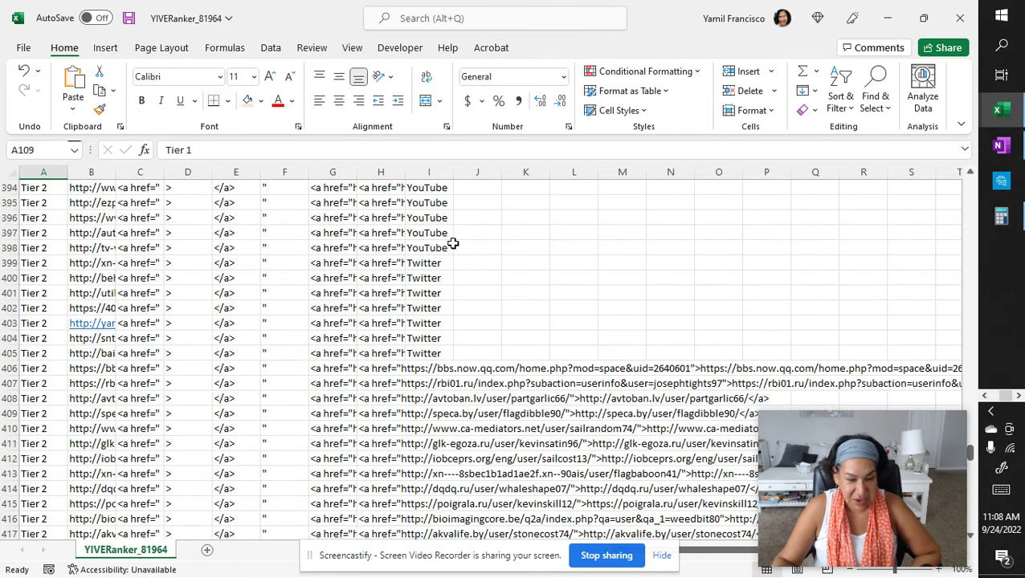
scroll(453, 243, up, 6)
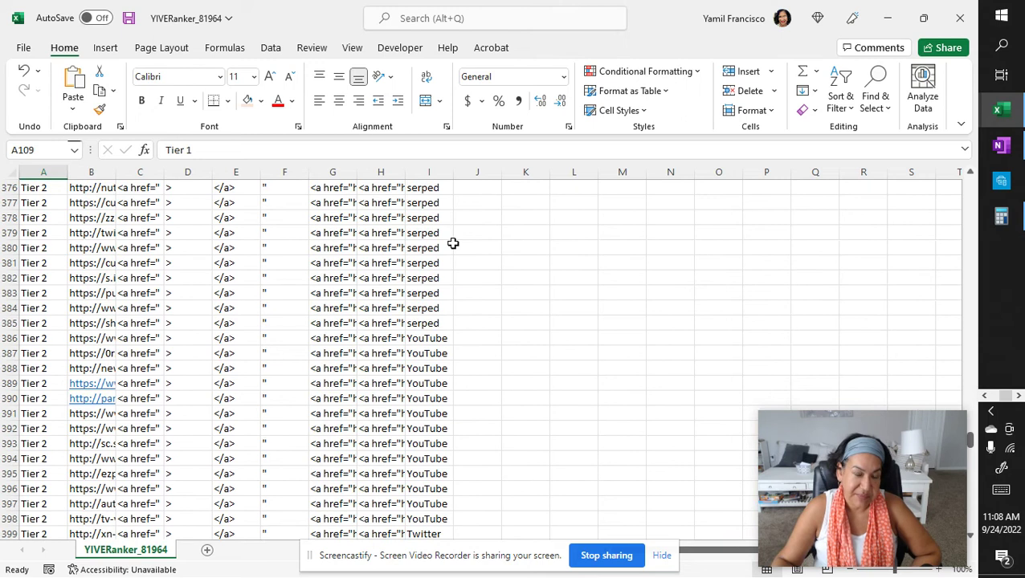
scroll(453, 243, up, 20)
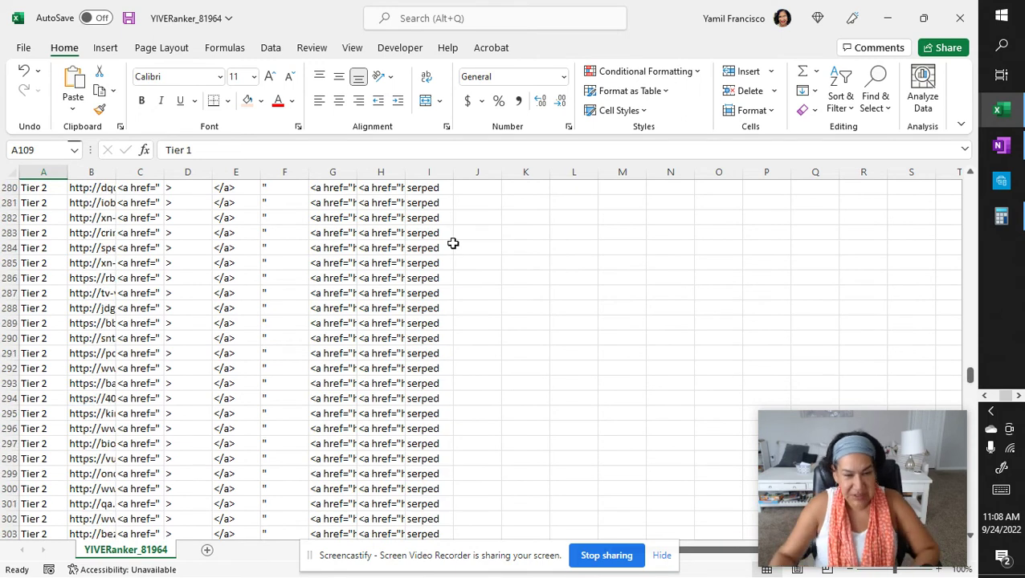
scroll(453, 244, up, 20)
scroll(501, 277, up, 20)
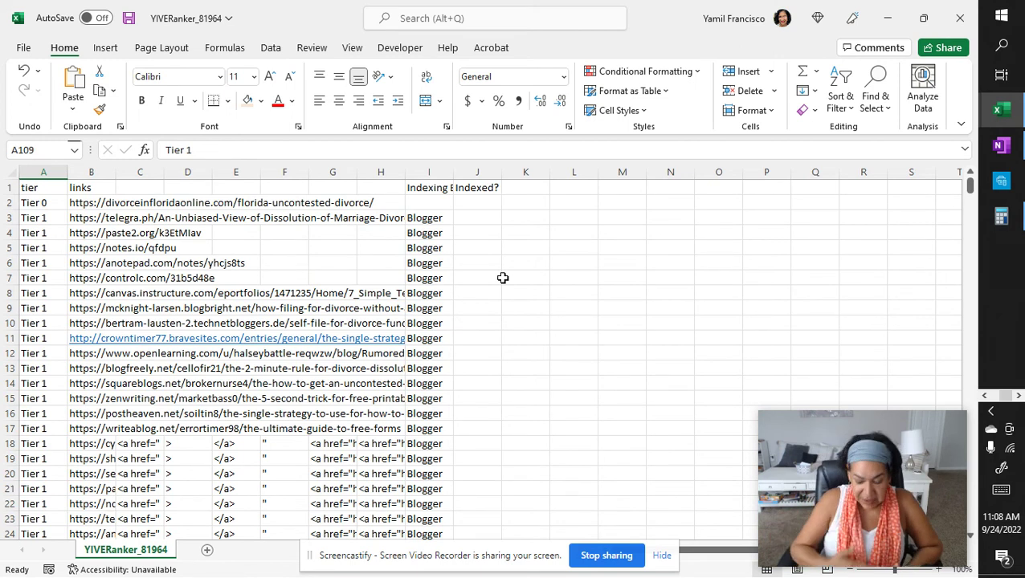
Step: Review the tiers and column I labels from the first rows to the last Tier 3 row and back to the start
scroll(503, 278, down, 6)
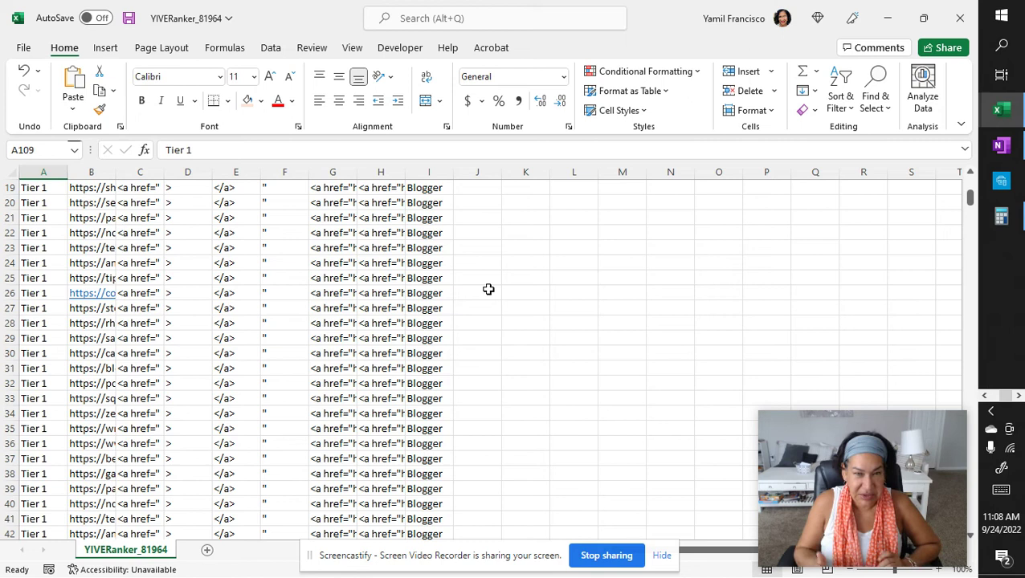
scroll(488, 289, down, 20)
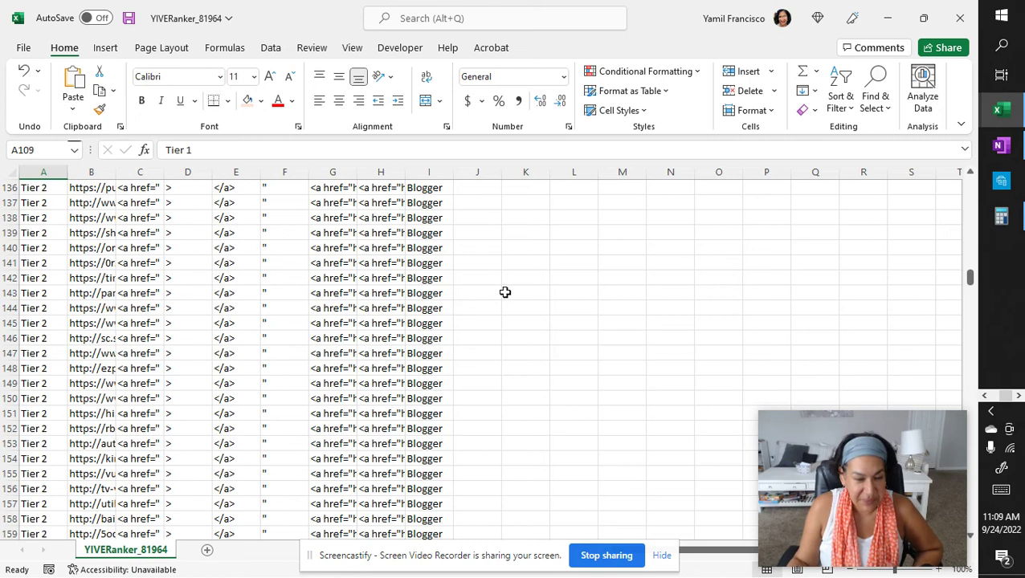
scroll(505, 293, down, 20)
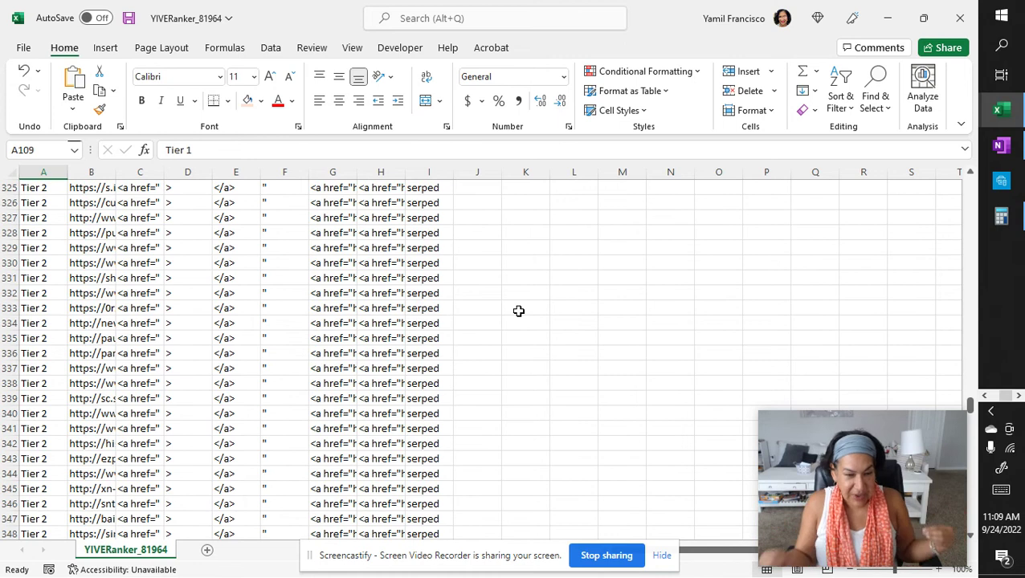
scroll(506, 329, down, 20)
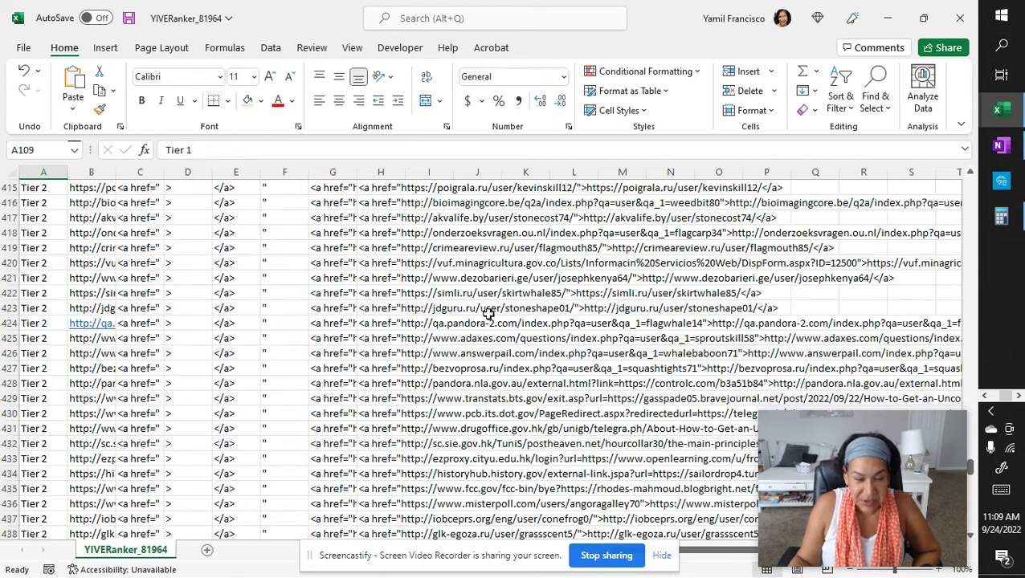
scroll(488, 314, up, 5)
scroll(488, 314, down, 20)
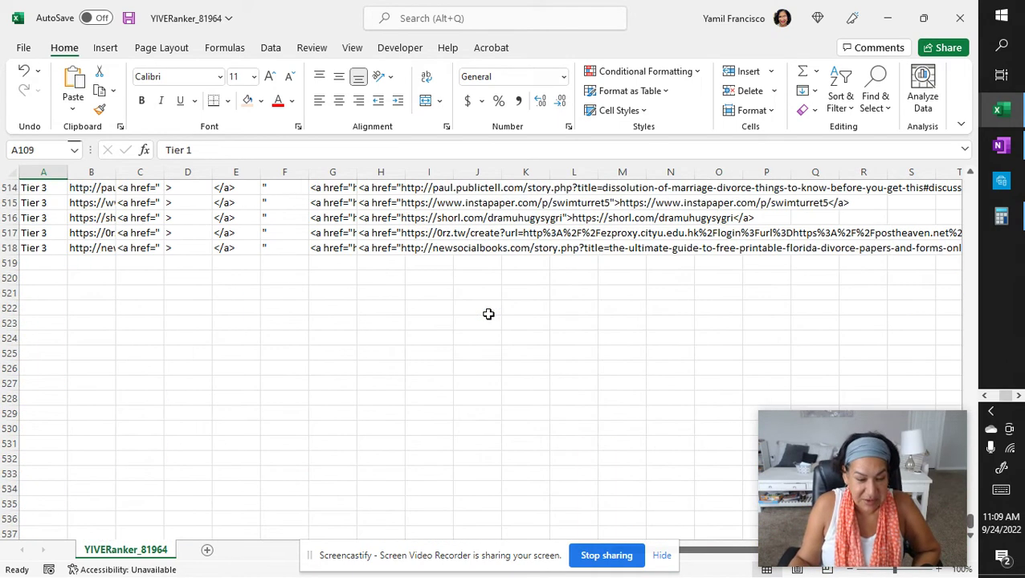
scroll(488, 314, up, 20)
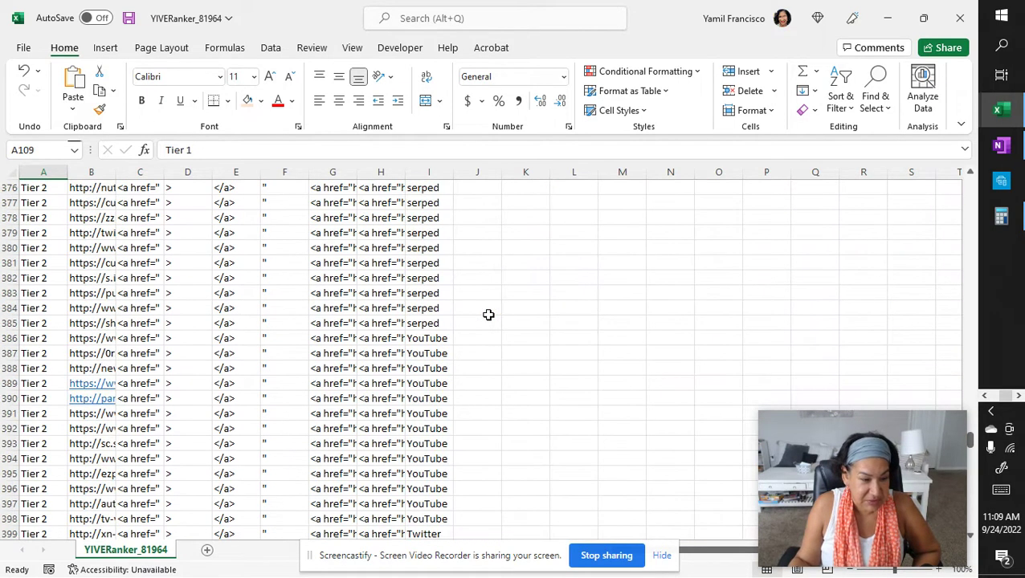
scroll(488, 314, up, 20)
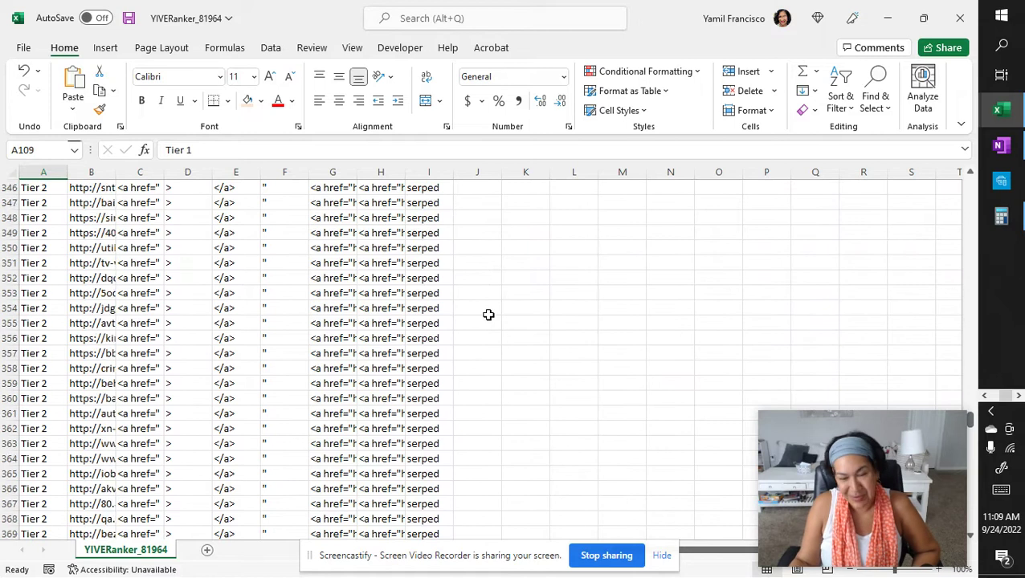
scroll(488, 314, up, 20)
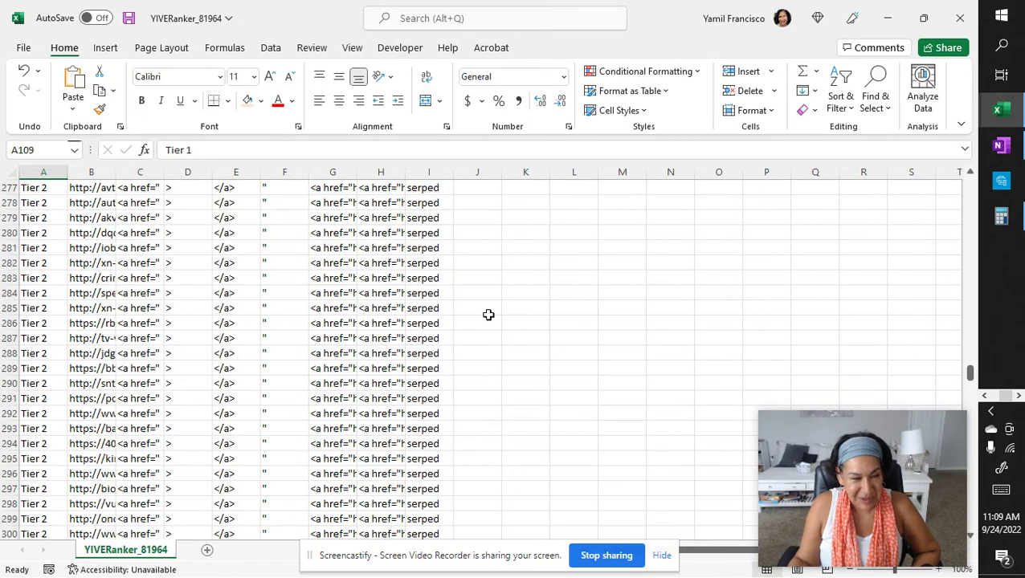
scroll(488, 315, up, 20)
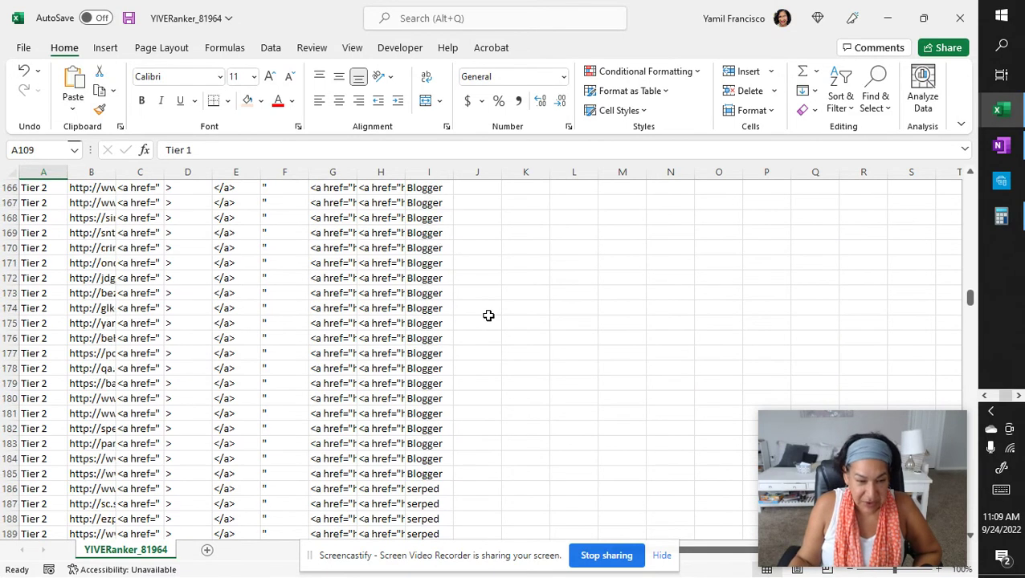
scroll(488, 316, up, 15)
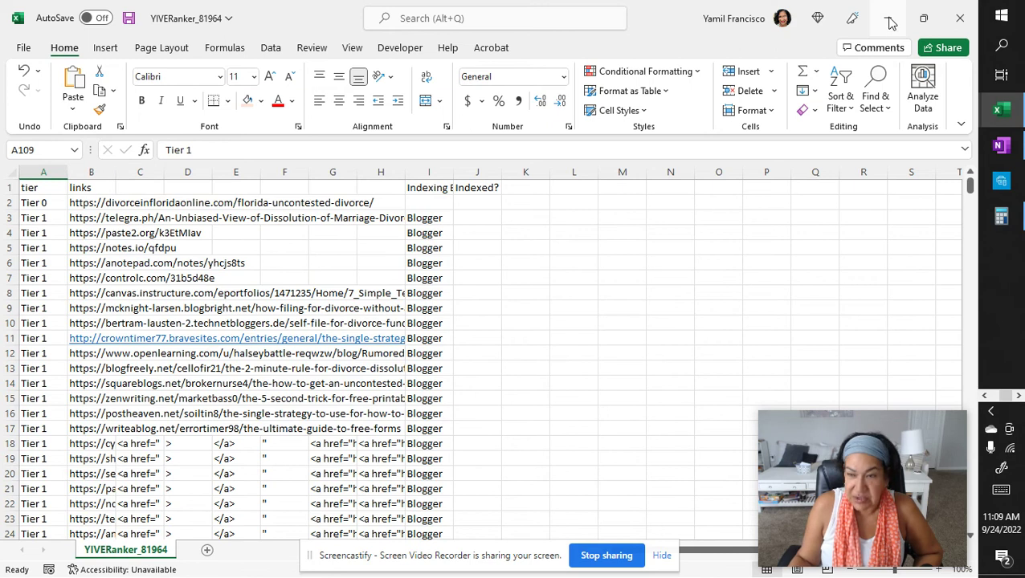
Step: Switch to the Customers_Export (3) workbook and select the empty cell B1004 below the keyword data
click(997, 356)
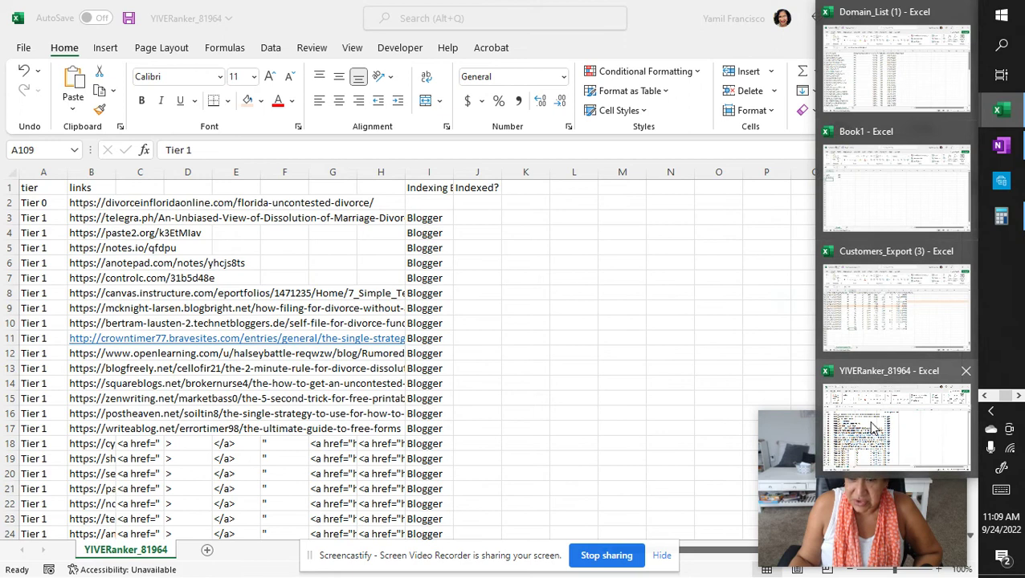
click(890, 313)
click(891, 313)
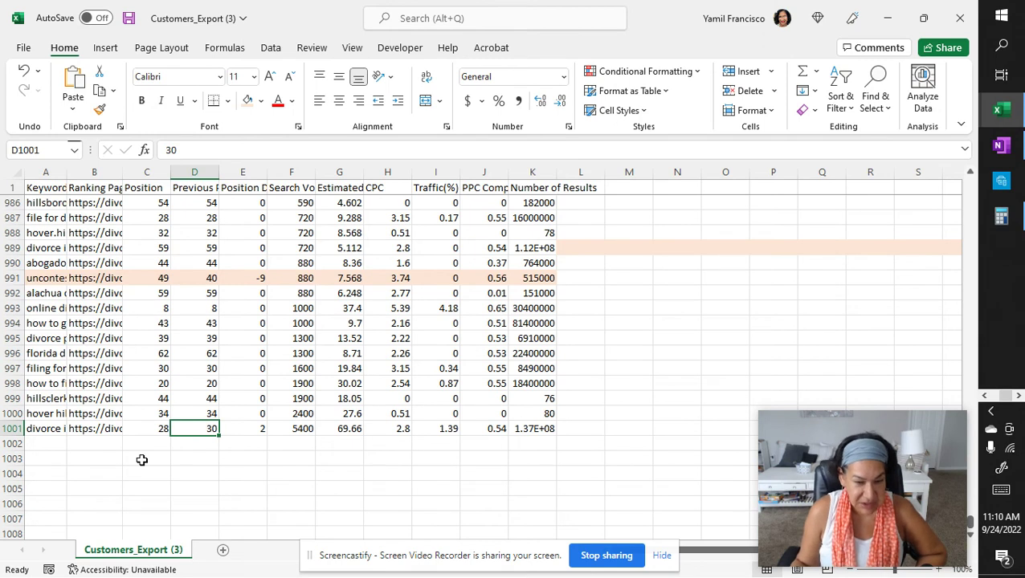
click(97, 470)
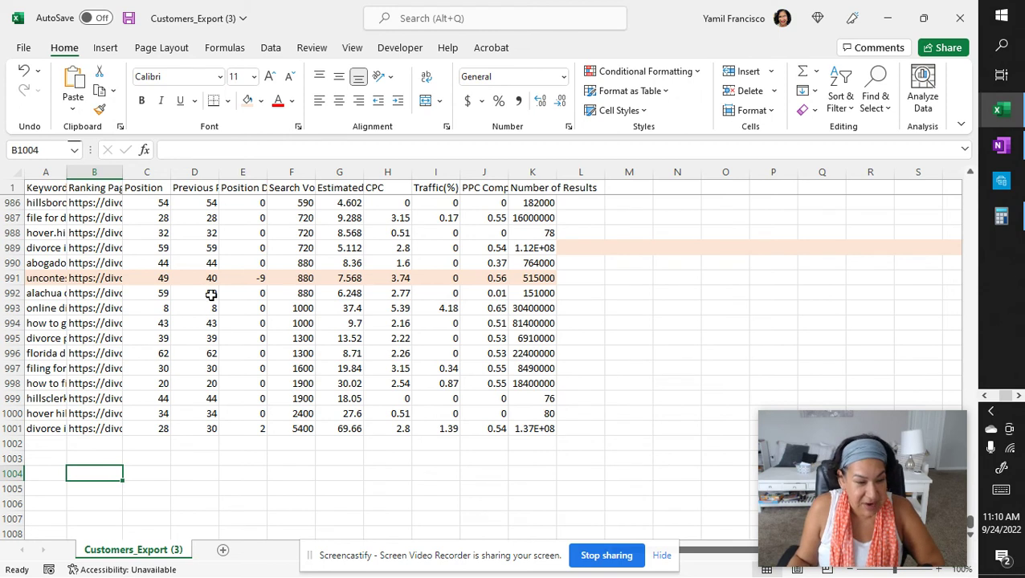
Step: Inspect the Position values of the highlighted keywords in rows 975 and 971, ending on cell C971
scroll(172, 282, up, 7)
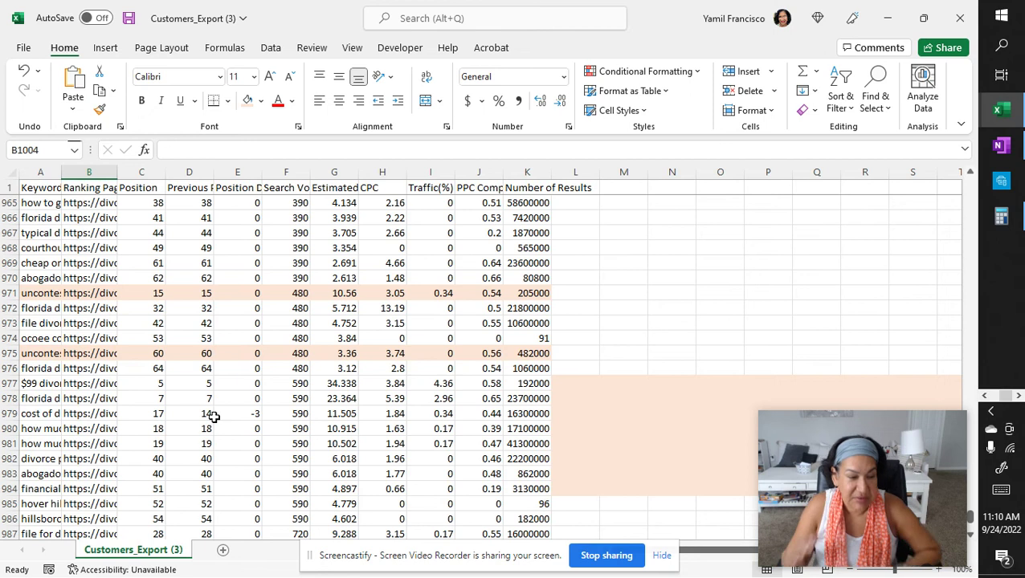
click(143, 352)
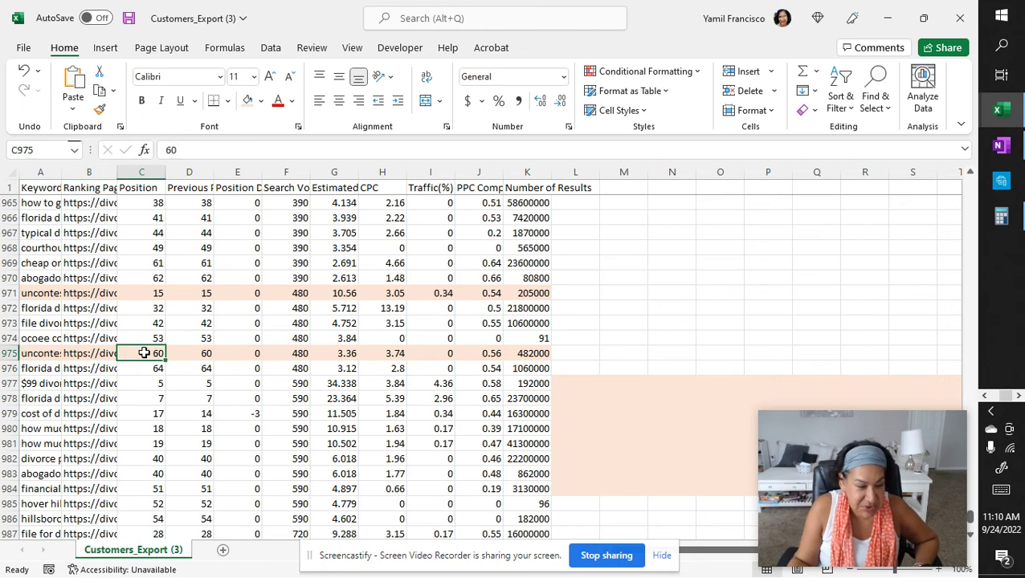
click(135, 292)
Step: Examine the highlighted keyword rows and their positions further up the list, from row 758 to row 713
scroll(136, 293, up, 20)
scroll(136, 292, up, 20)
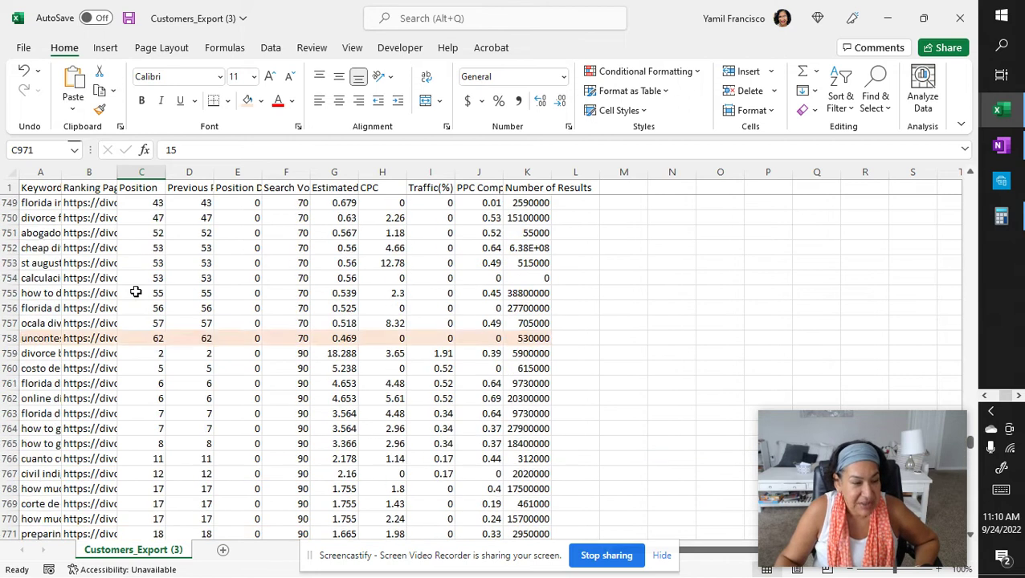
scroll(136, 293, up, 9)
scroll(135, 293, down, 7)
scroll(135, 293, down, 2)
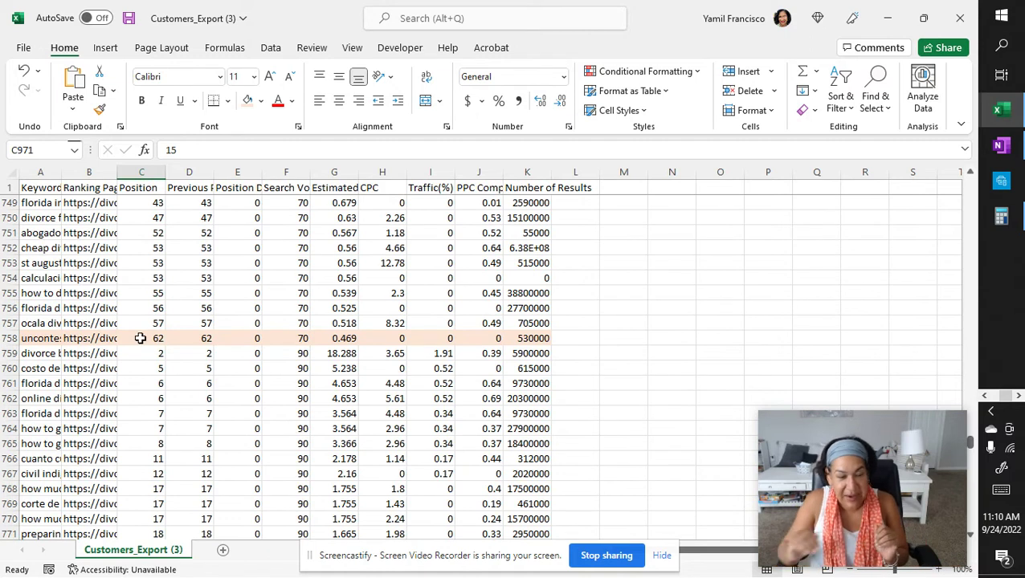
scroll(140, 338, up, 8)
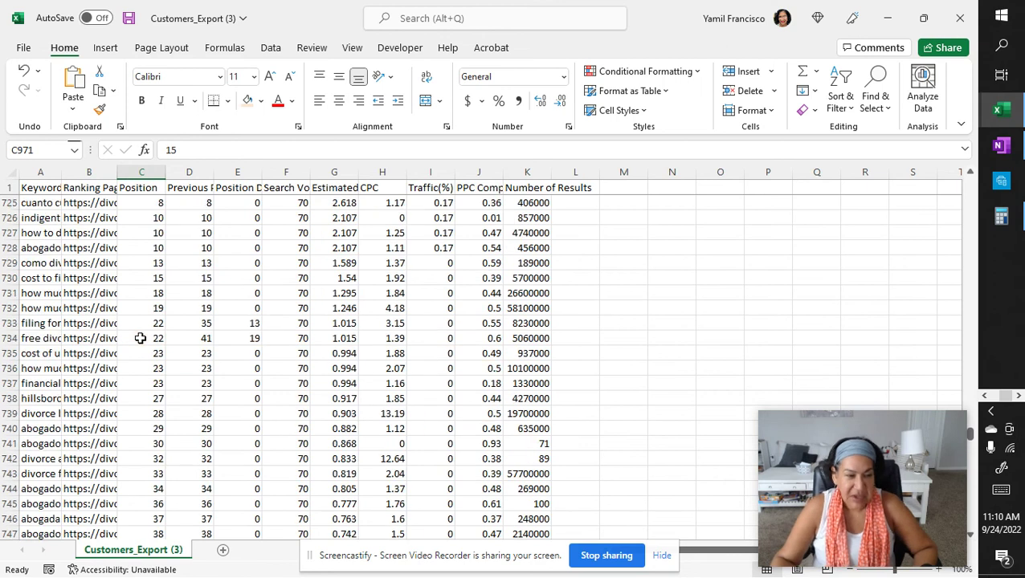
scroll(139, 338, up, 12)
scroll(140, 338, down, 6)
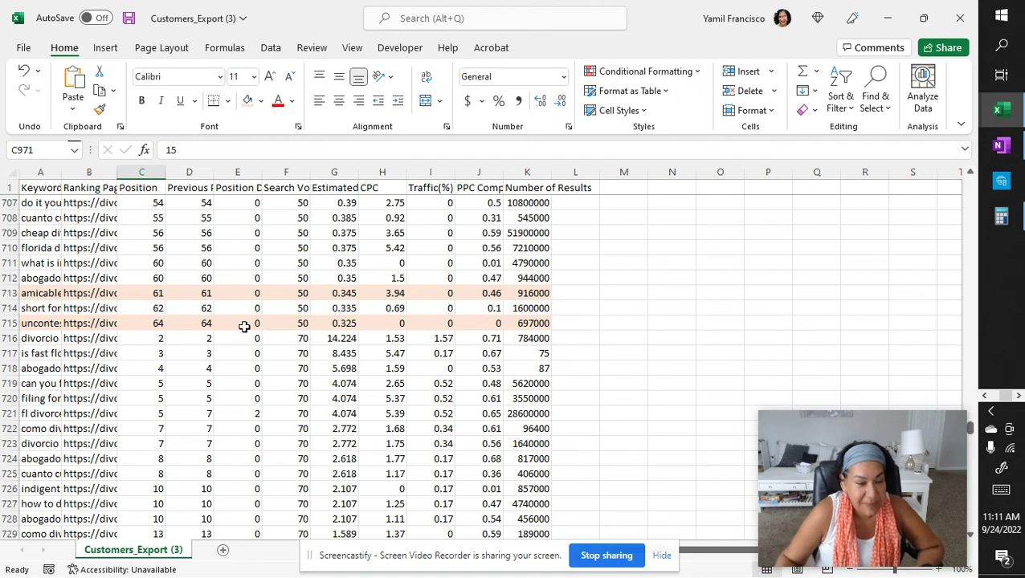
Step: Highlight the whole of row 651, the keyword "uncontested divorce tampa", with the light orange fill used for the other highlighted rows
scroll(294, 410, up, 20)
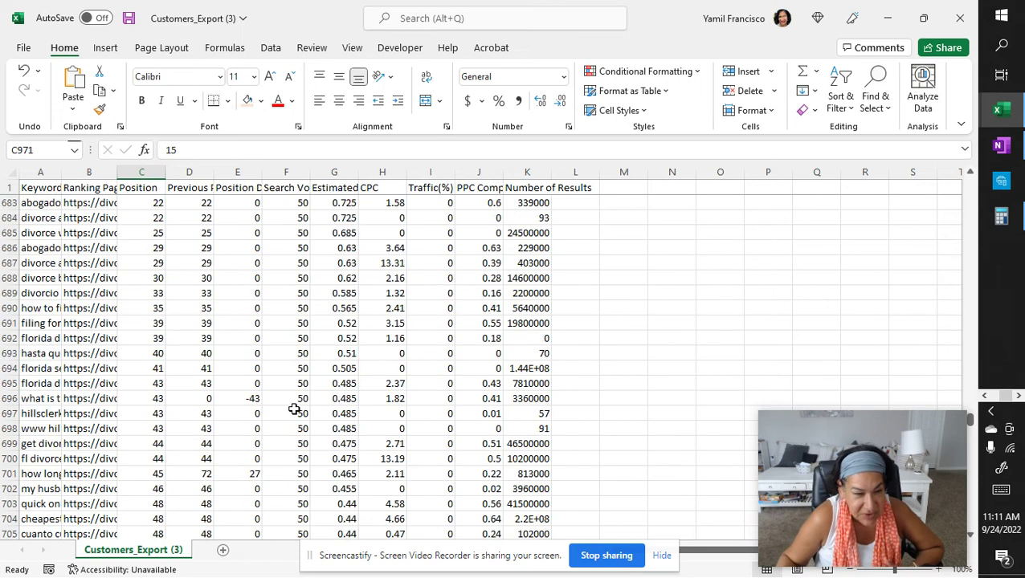
scroll(294, 409, down, 6)
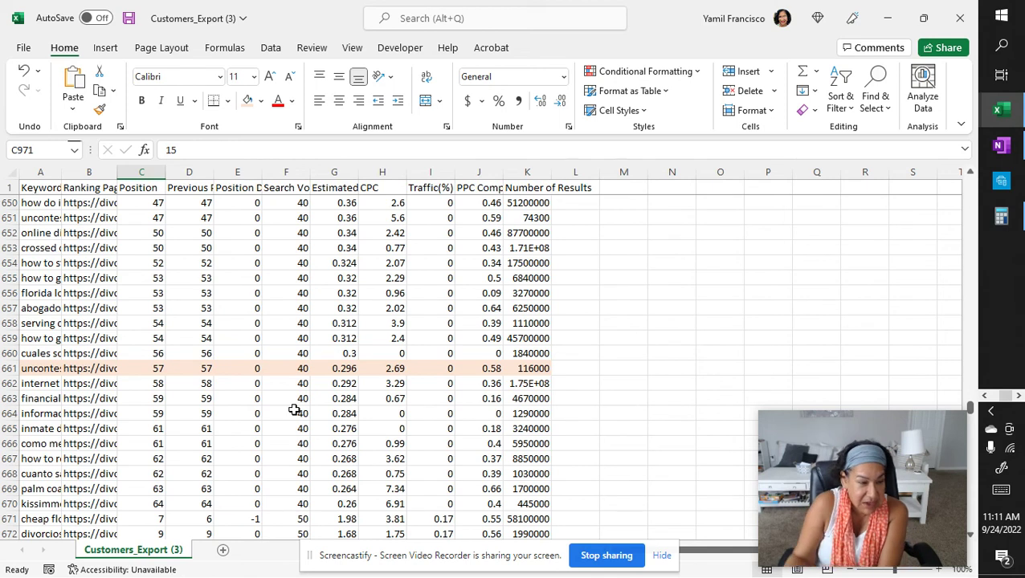
click(10, 218)
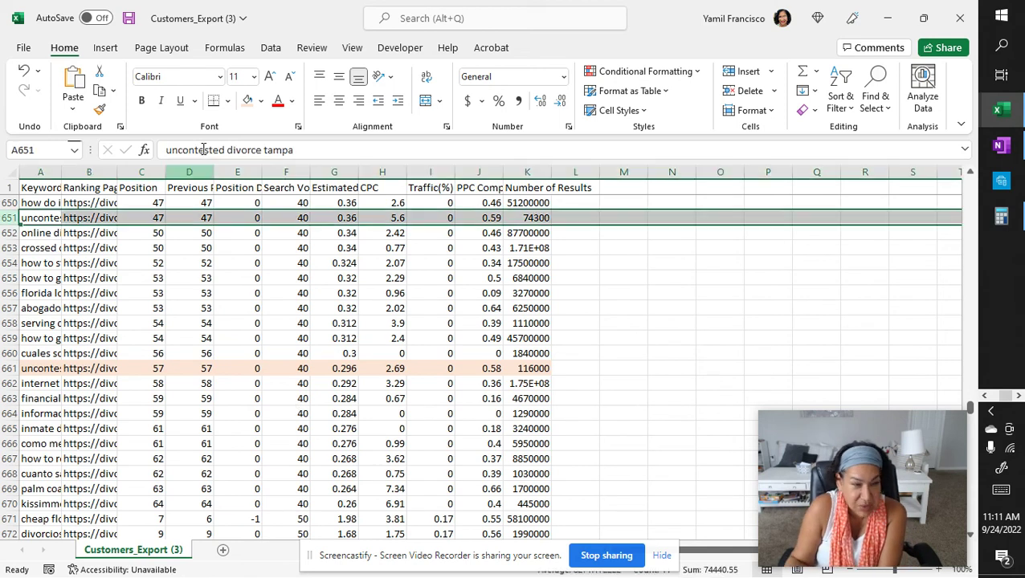
click(247, 100)
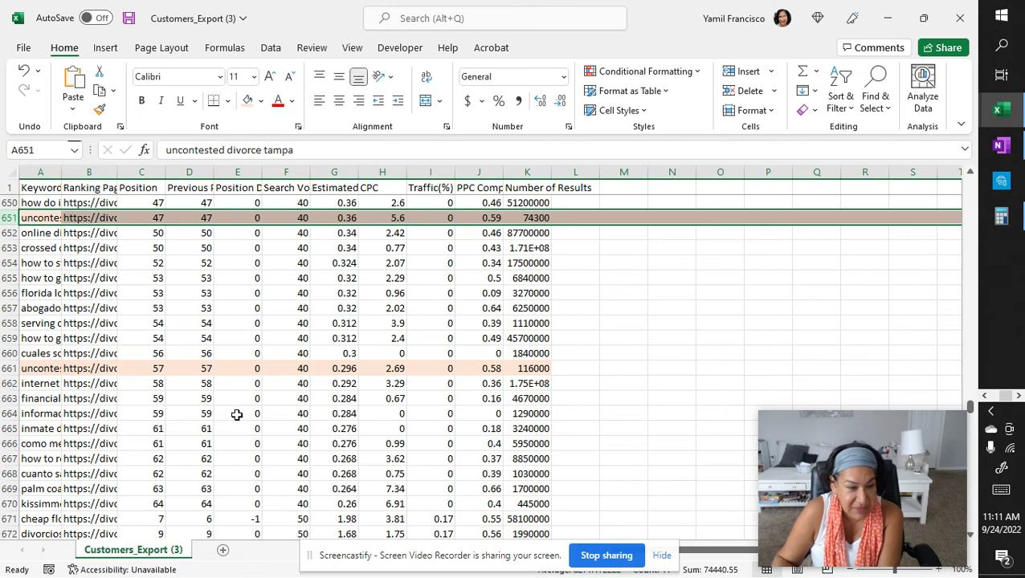
Step: Look through the keywords above row 651 for other uncontested divorce entries, up to around row 500, and come back to row 651
scroll(237, 414, up, 2)
scroll(237, 415, up, 5)
scroll(237, 414, up, 20)
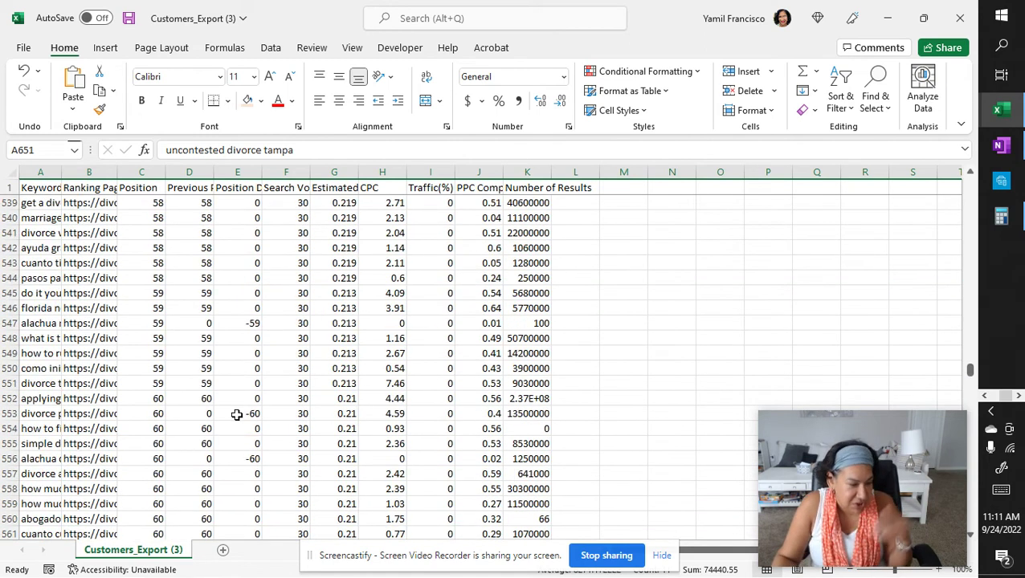
scroll(237, 415, up, 6)
scroll(237, 415, up, 7)
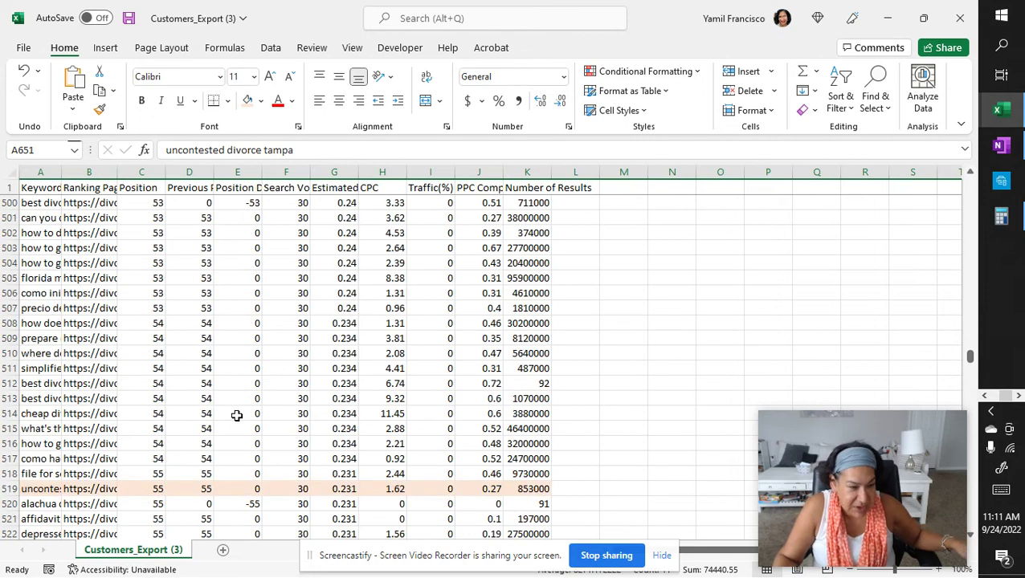
scroll(237, 415, down, 3)
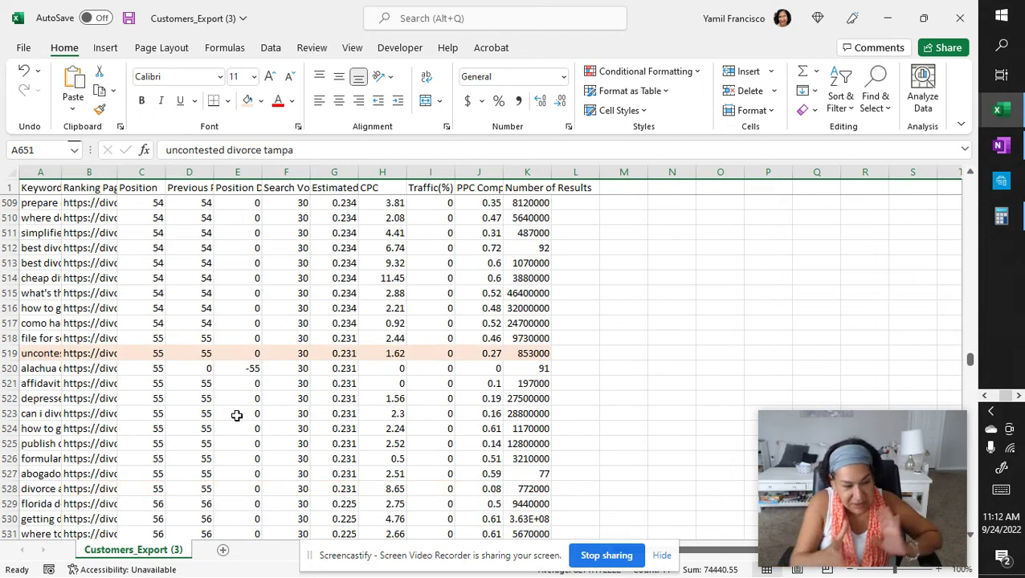
scroll(236, 414, down, 13)
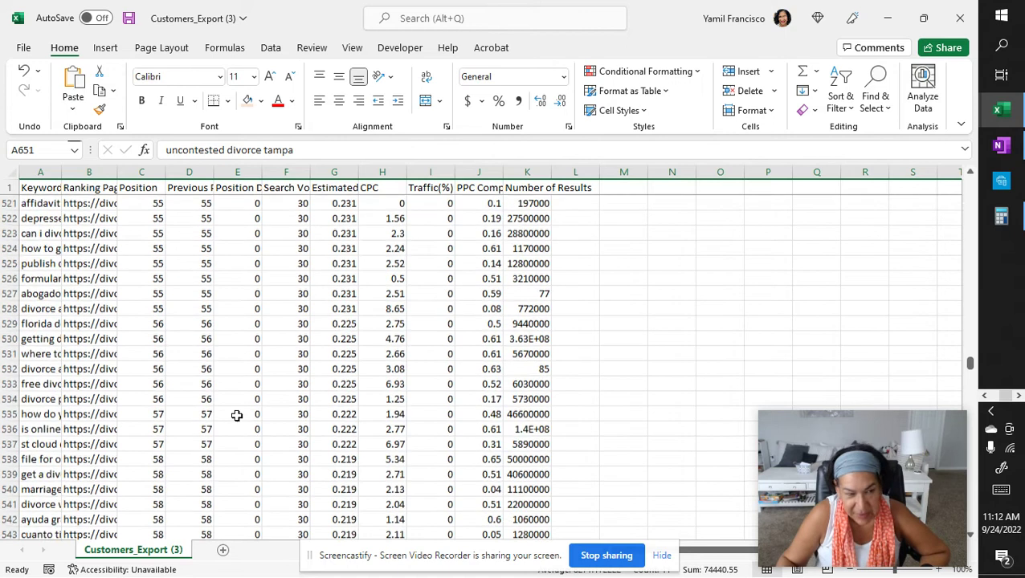
scroll(237, 414, down, 20)
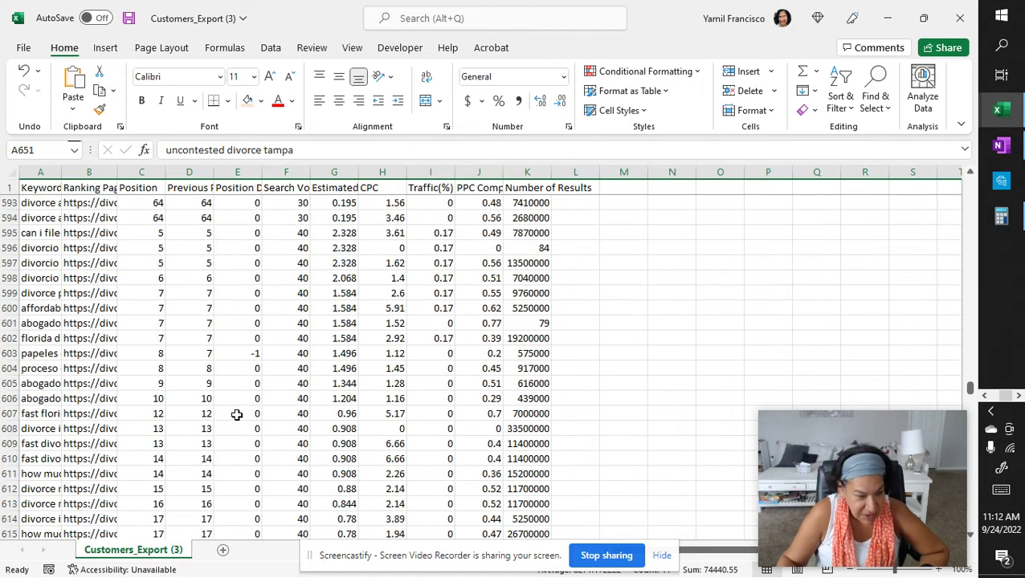
scroll(237, 414, down, 3)
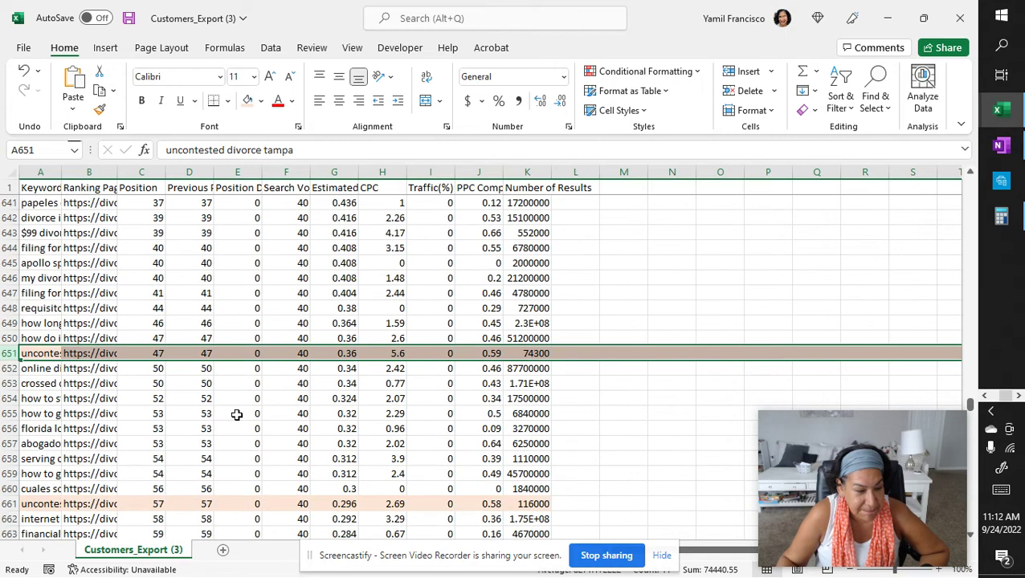
Step: Inspect the PPC Comp values of the highlighted keywords in rows 661, 715, 713 and 758, ending on cell J758
scroll(237, 414, down, 2)
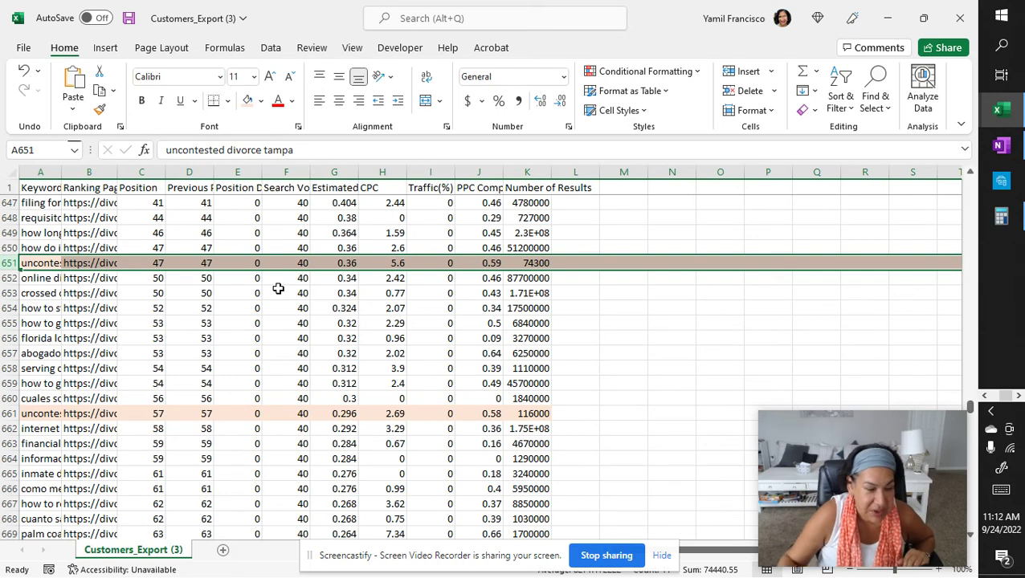
scroll(183, 416, down, 4)
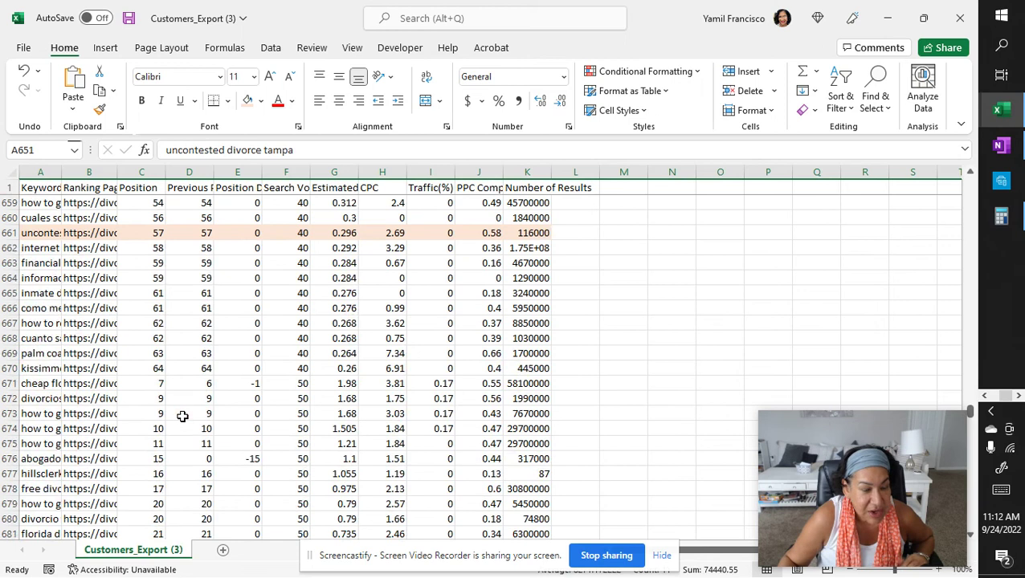
scroll(187, 377, up, 3)
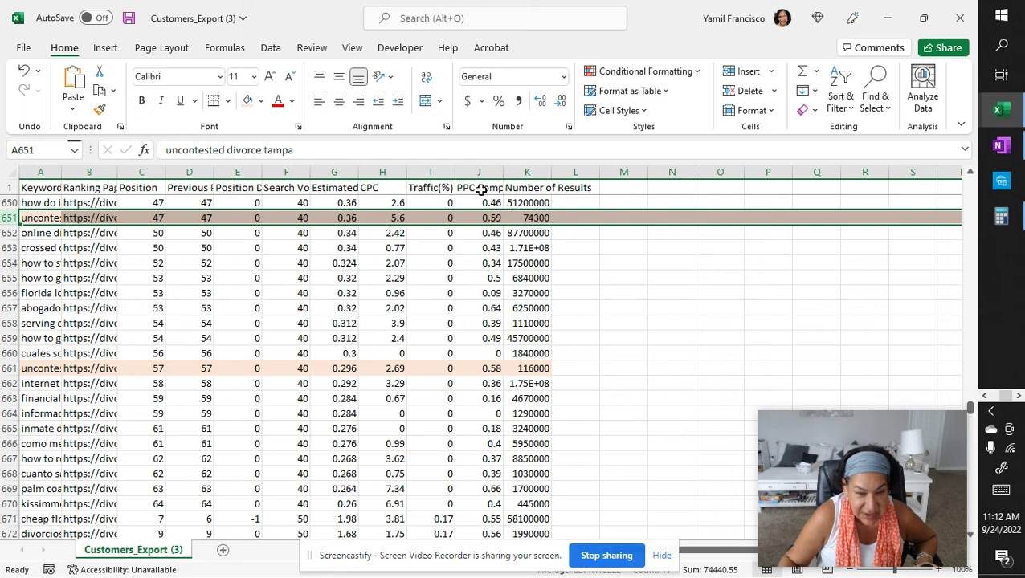
click(491, 368)
scroll(504, 420, down, 18)
click(485, 368)
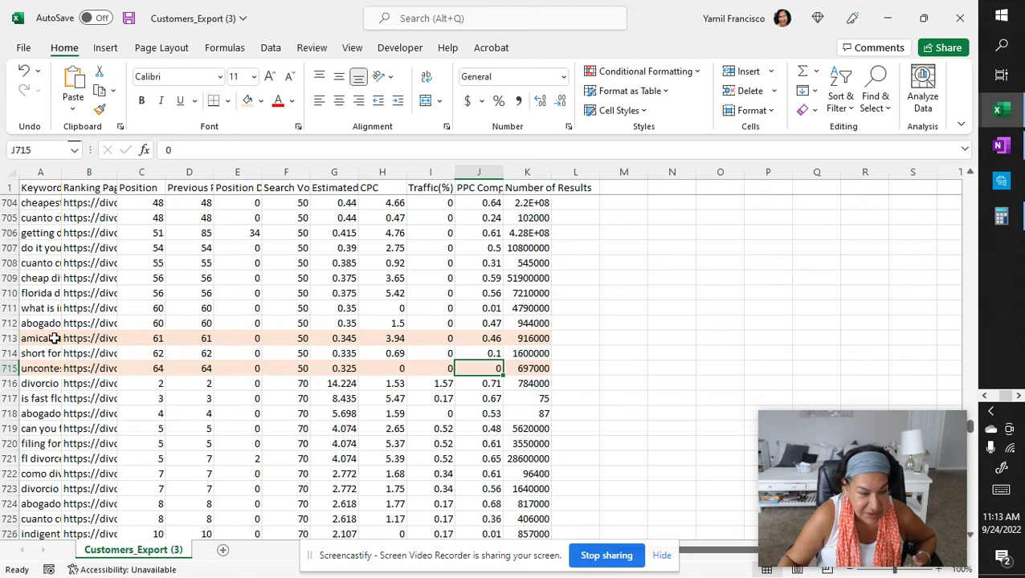
click(487, 336)
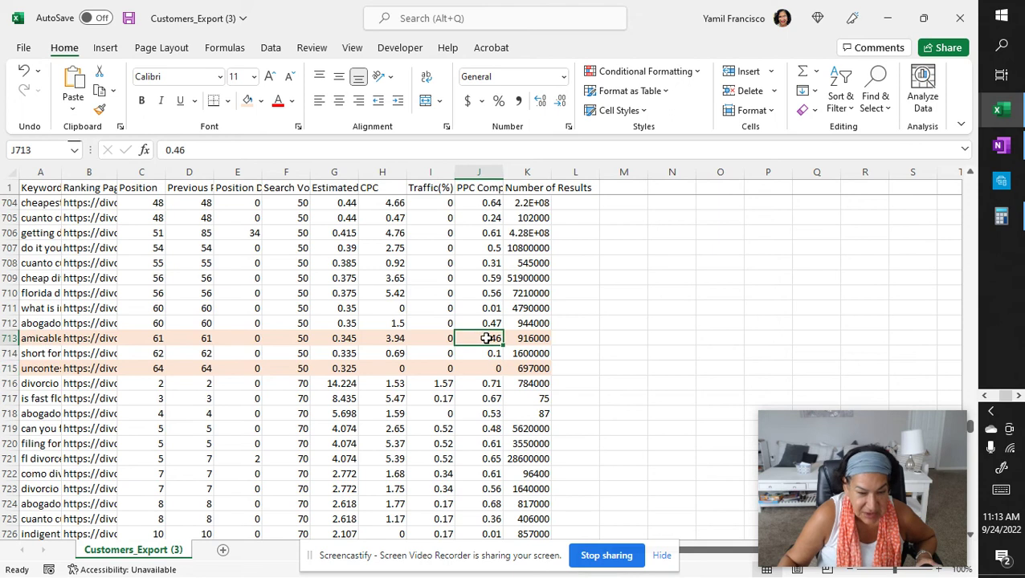
scroll(488, 337, down, 14)
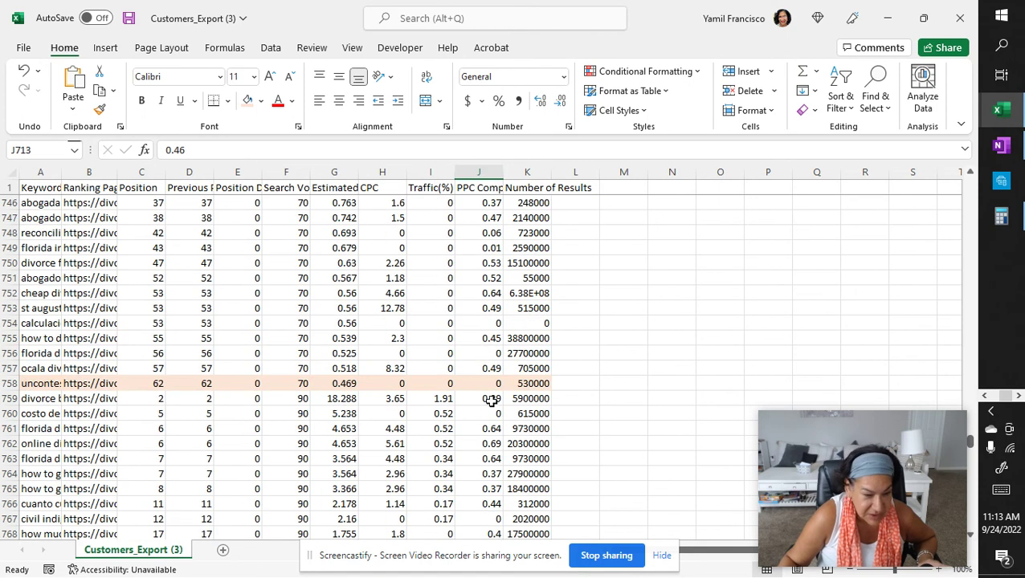
click(489, 382)
Step: Look through the keyword rows below row 758, past row 930, for further highlighted entries and return to row 758
scroll(458, 437, down, 6)
scroll(458, 437, down, 20)
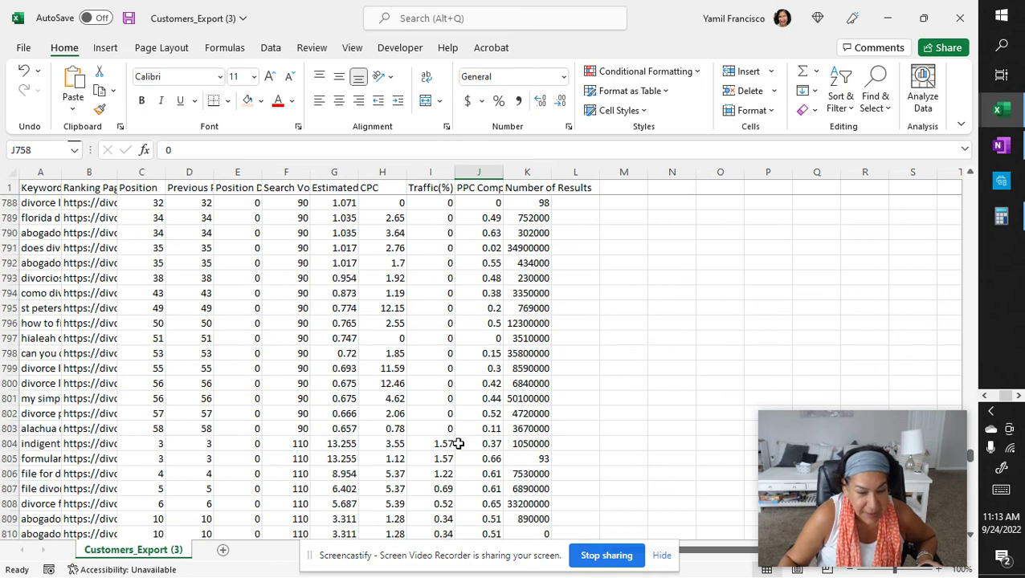
scroll(458, 443, down, 11)
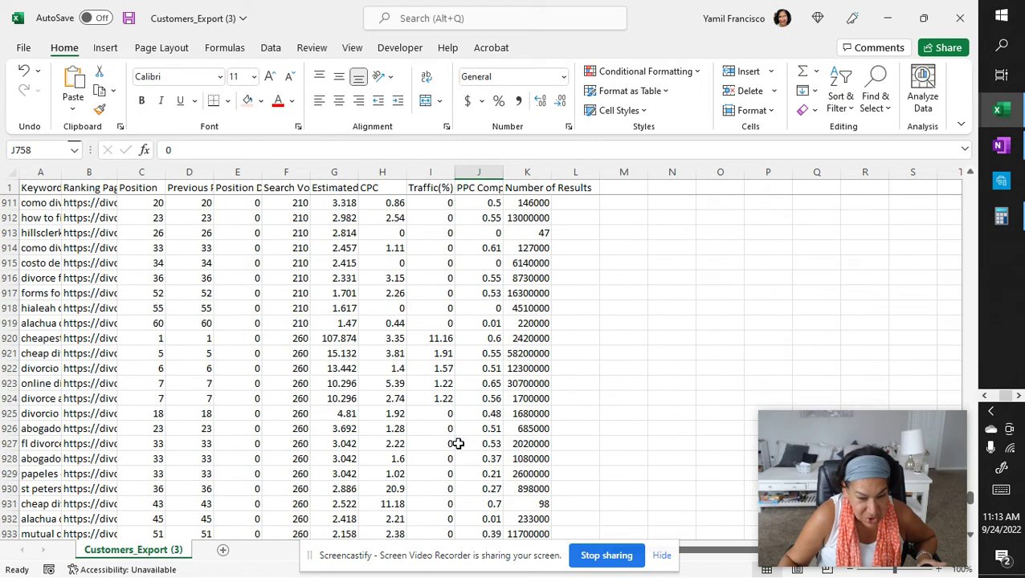
scroll(457, 443, down, 12)
scroll(462, 453, up, 20)
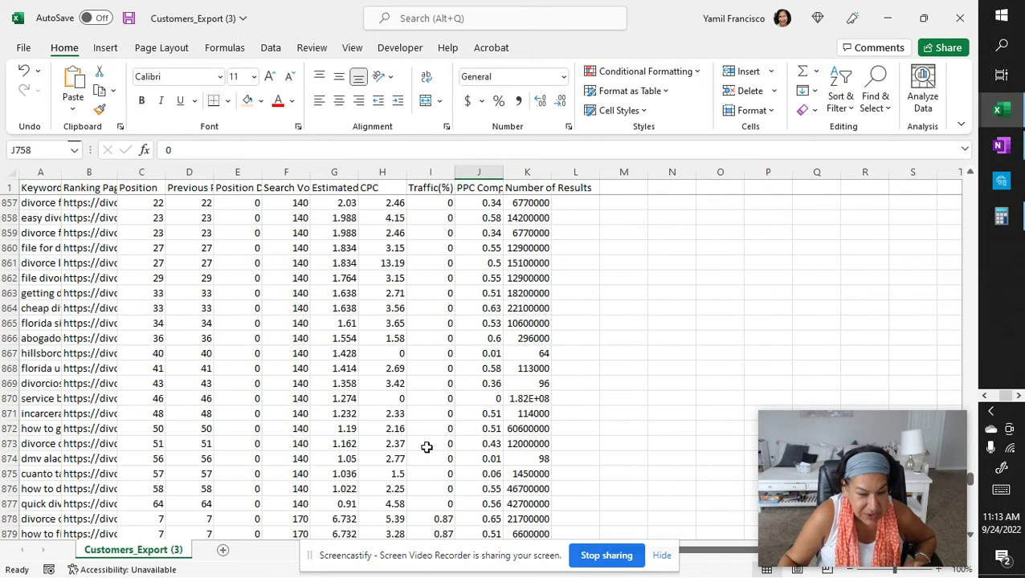
scroll(426, 447, up, 19)
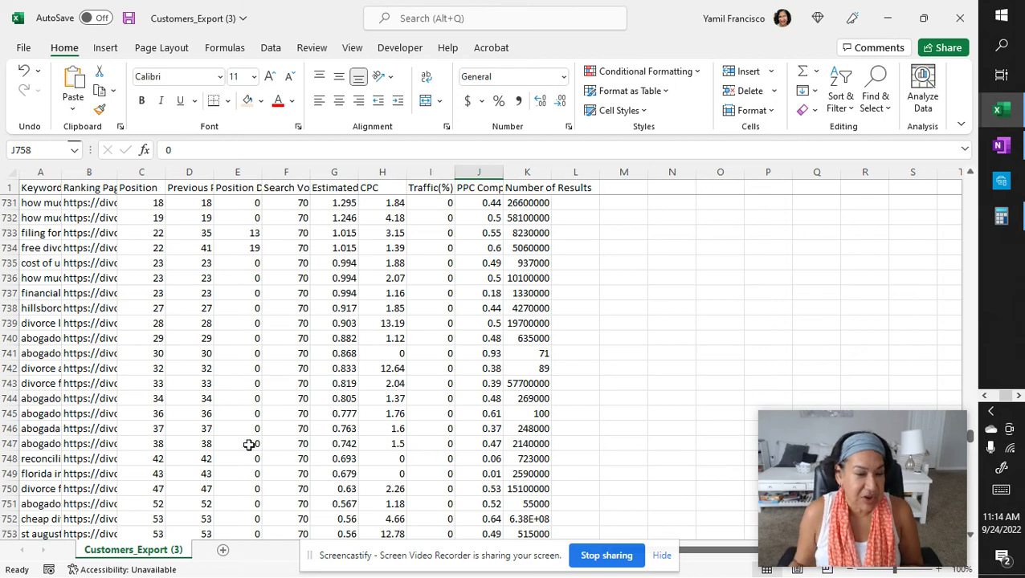
scroll(241, 442, down, 8)
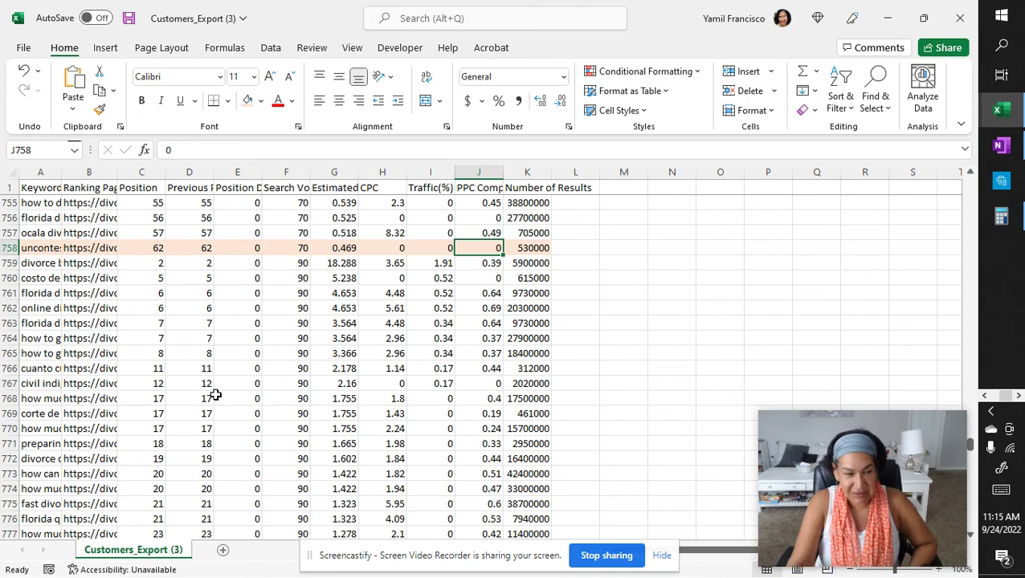
Step: Examine the fields of highlighted row 758 from the keyword and ranking page across to its CPC value
key(Left)
key(Left)
key(Left)
key(Left)
key(Left)
key(Left)
key(Left)
key(Left)
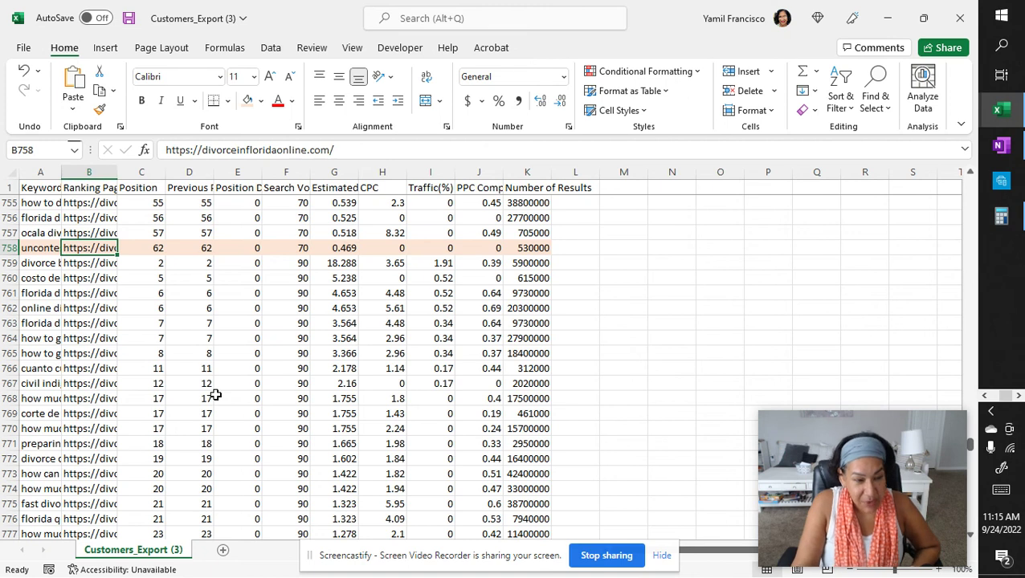
key(Right)
key(Right)
key(Right)
key(Right)
key(Right)
key(Right)
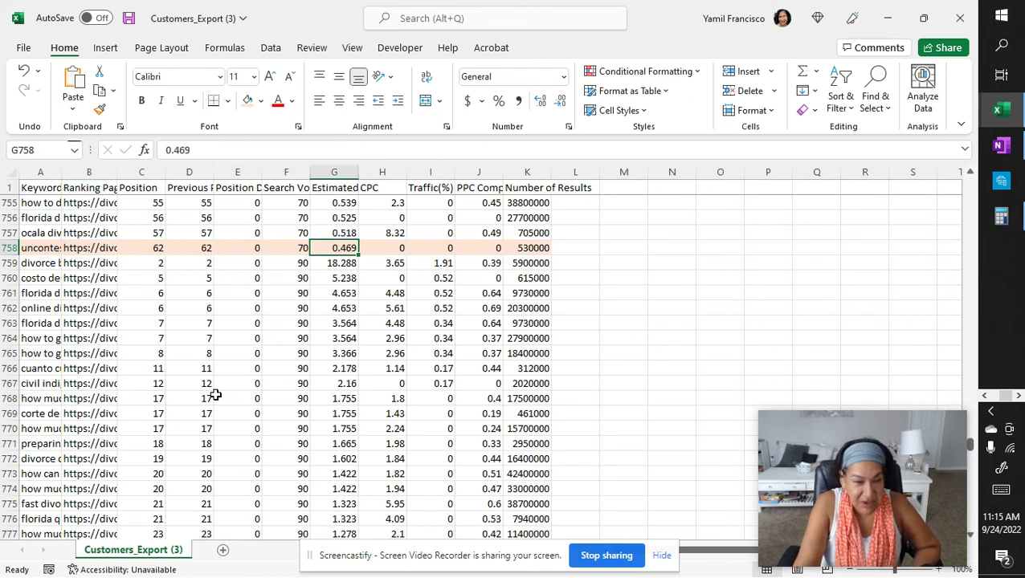
Step: Follow the CPC column down from row 758 to the highlighted keywords around rows 971 and 975, ending on cell H971
key(Down)
key(Down)
key(Down)
key(Down)
key(Down)
key(Down)
key(Down)
key(Down)
key(Down)
key(Down)
key(Down)
key(Down)
key(Down)
key(Down)
key(Down)
key(Down)
key(Down)
key(Down)
key(Down)
key(Down)
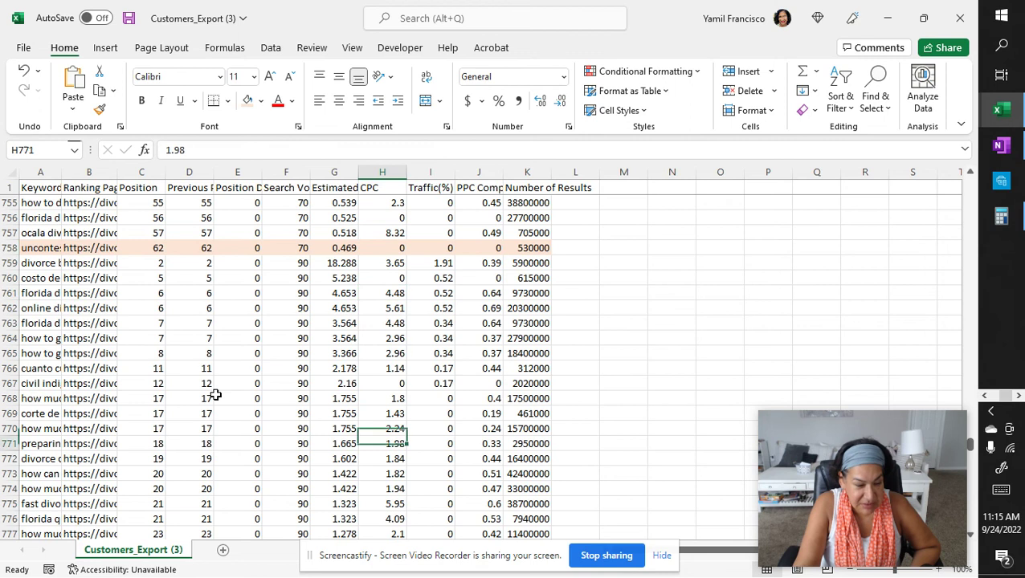
key(Down)
key(Down)
key(Down)
key(Down)
key(Down)
key(Down)
key(Down)
key(Down)
key(Down)
key(Down)
key(Down)
key(Down)
key(Down)
key(Down)
key(Down)
key(Down)
key(Down)
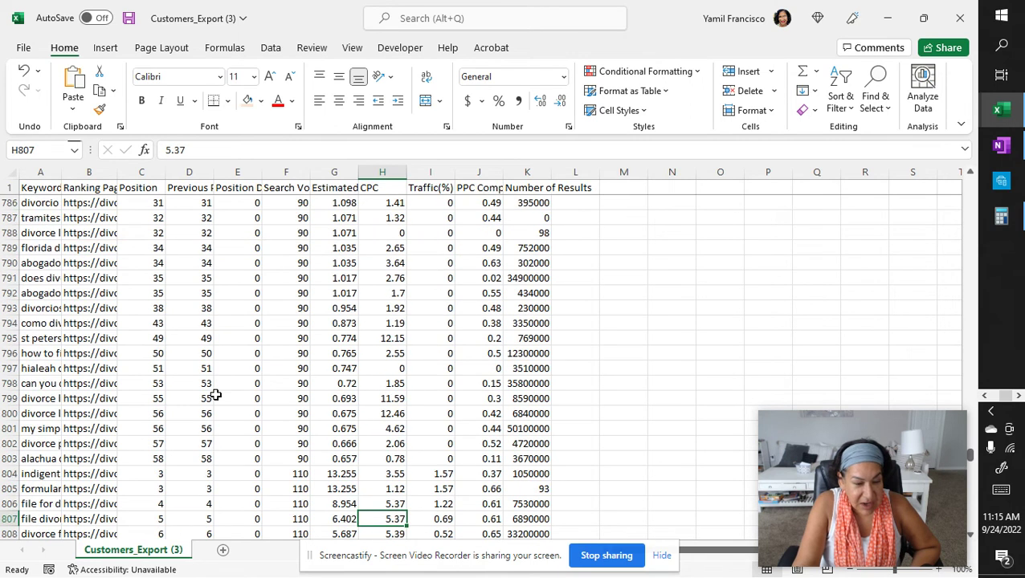
key(Down)
key(Down)
key(Down)
key(Down)
key(Down)
key(Down)
key(Down)
key(Down)
key(Down)
key(Down)
key(Down)
key(Down)
key(Down)
key(Down)
key(Down)
key(Down)
key(Down)
key(Down)
key(Down)
key(Down)
key(Down)
key(Down)
key(Down)
key(Down)
key(Down)
key(Down)
key(Down)
key(Down)
key(Down)
key(Down)
key(Down)
key(Down)
key(Down)
key(Down)
key(Down)
key(Down)
key(Down)
key(Down)
key(Down)
key(Down)
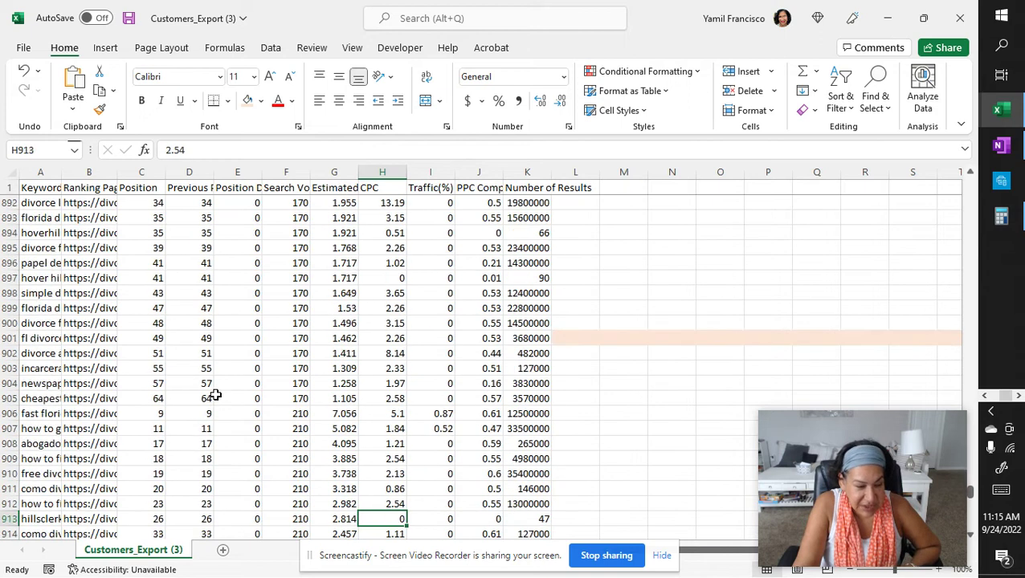
key(Down)
key(Down)
key(Down)
key(Down)
key(Down)
key(Down)
key(Down)
key(Down)
key(Down)
key(Down)
key(Down)
key(Down)
key(Down)
key(Down)
key(Down)
key(Down)
key(Down)
key(Down)
key(Down)
key(Down)
key(Down)
key(Down)
key(Down)
key(Down)
key(Down)
key(Down)
key(Down)
key(Down)
key(Down)
key(Down)
key(Down)
key(Down)
key(Down)
key(Down)
key(Down)
key(Down)
key(Down)
key(Down)
key(Down)
key(Down)
key(Up)
key(Up)
key(Up)
key(Up)
key(Up)
key(Up)
key(Up)
key(Up)
key(Up)
key(Up)
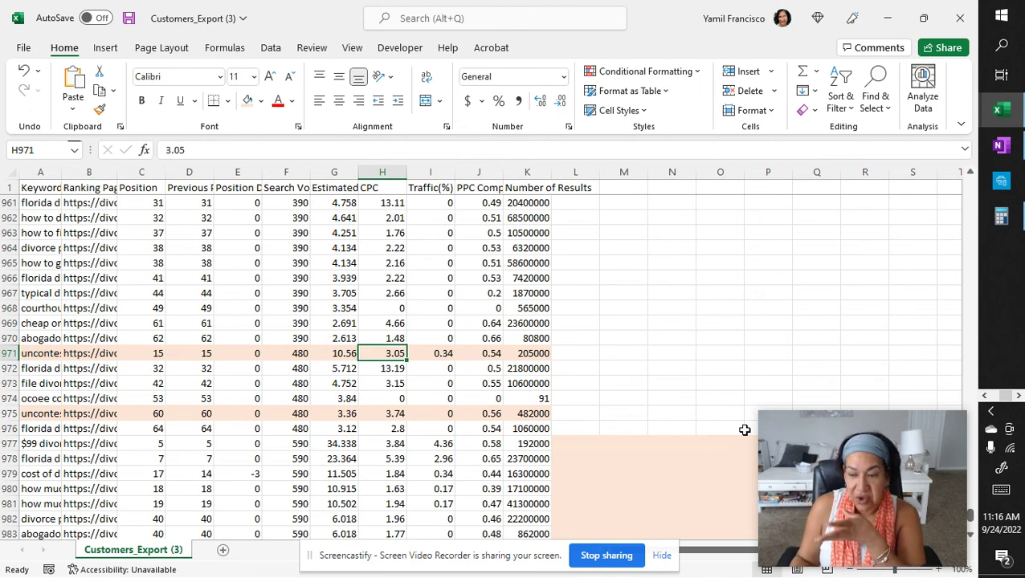
click(985, 396)
click(1019, 396)
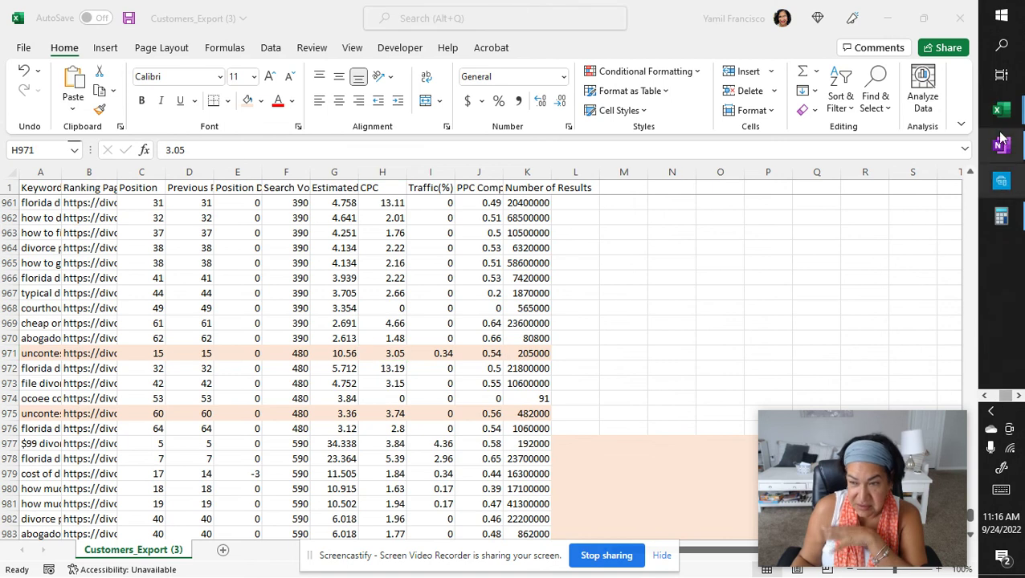
Step: Switch to the YIVERanker_81964 workbook and look through its Tier 1 link rows and their indexing labels, returning to row 1
mouse_move(996, 119)
click(895, 422)
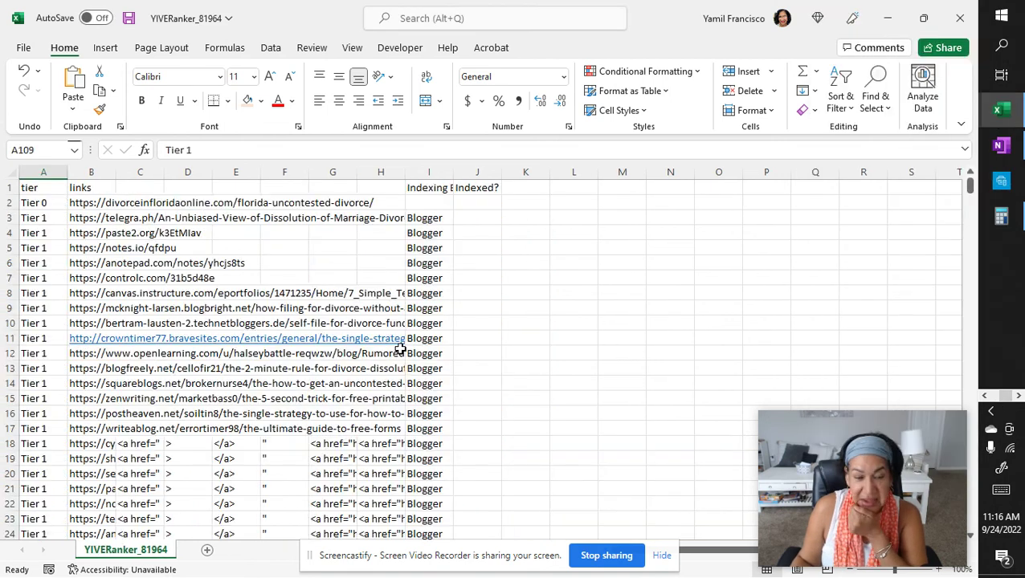
click(527, 351)
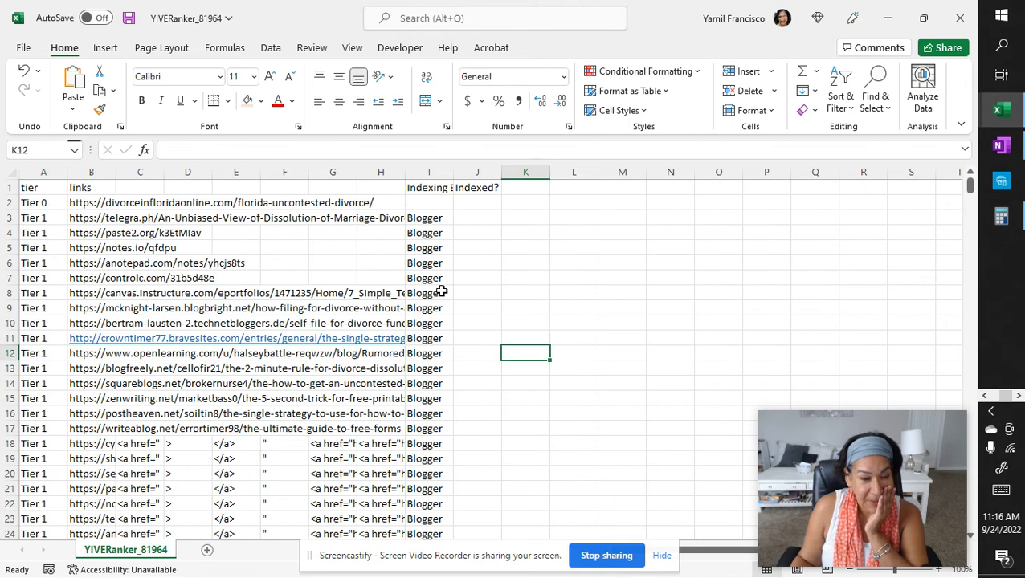
scroll(442, 287, down, 3)
scroll(442, 291, up, 3)
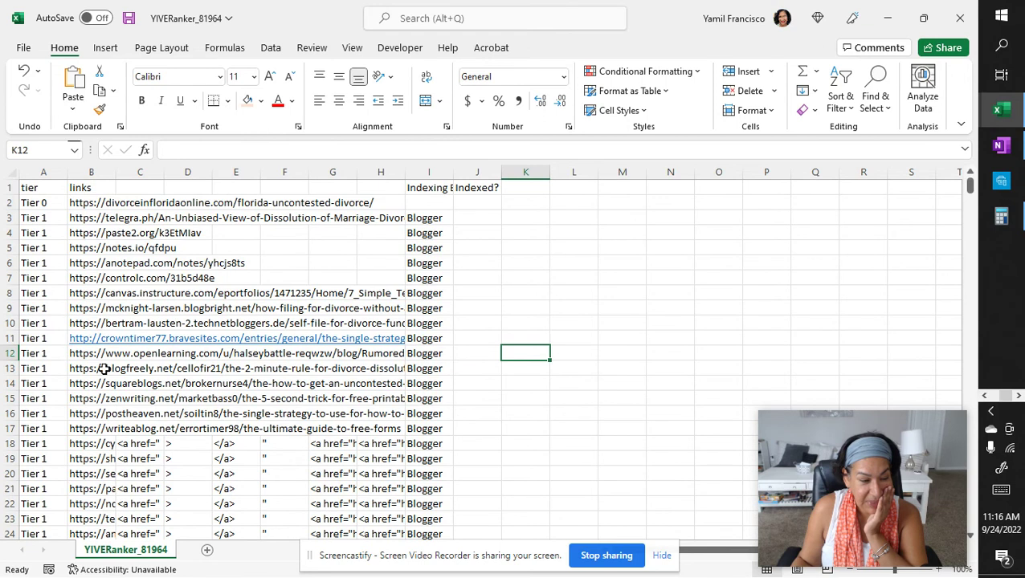
scroll(104, 368, down, 5)
scroll(105, 368, down, 20)
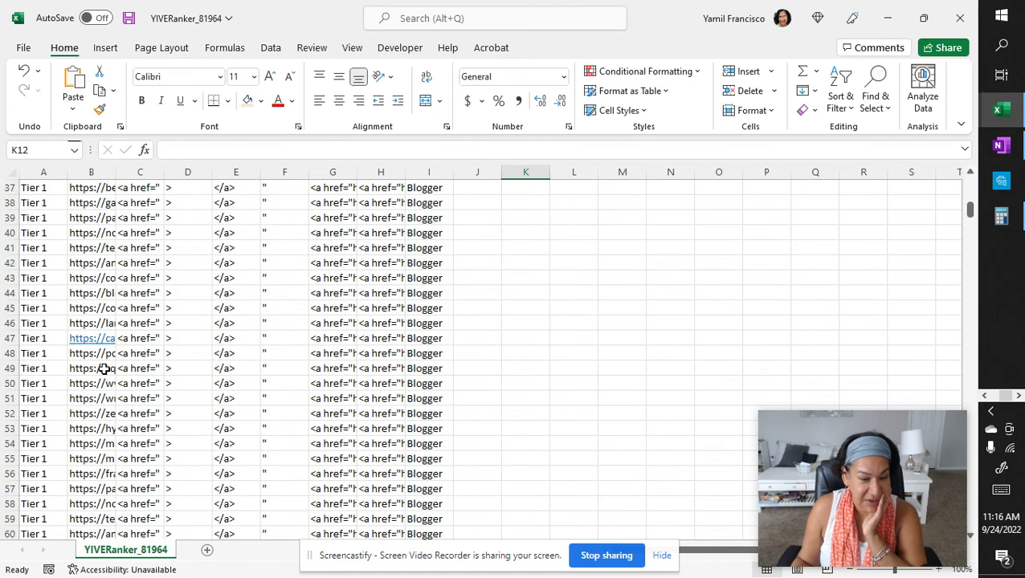
scroll(104, 369, down, 8)
scroll(105, 368, up, 8)
scroll(105, 368, down, 1)
scroll(104, 369, up, 20)
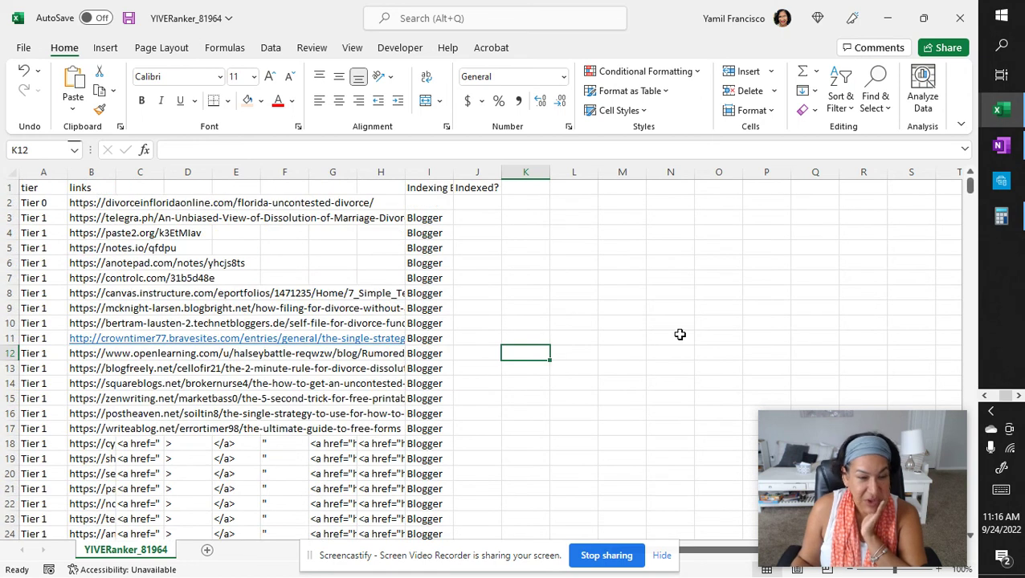
Step: Follow the indexing labels beside the Indexed? column from cell J7 through the Tier 2 rows, ending on cell J384
click(480, 273)
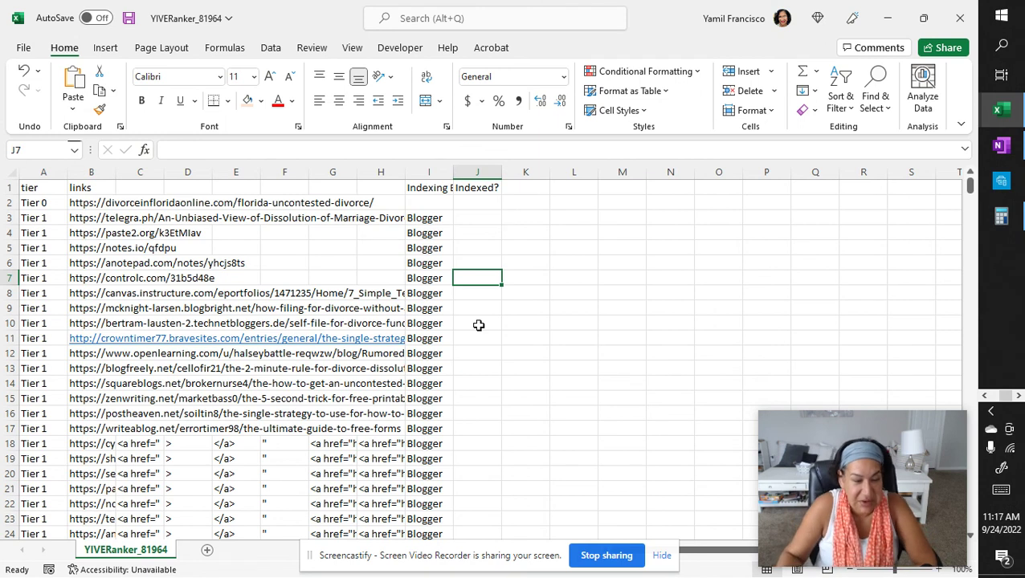
scroll(485, 388, down, 6)
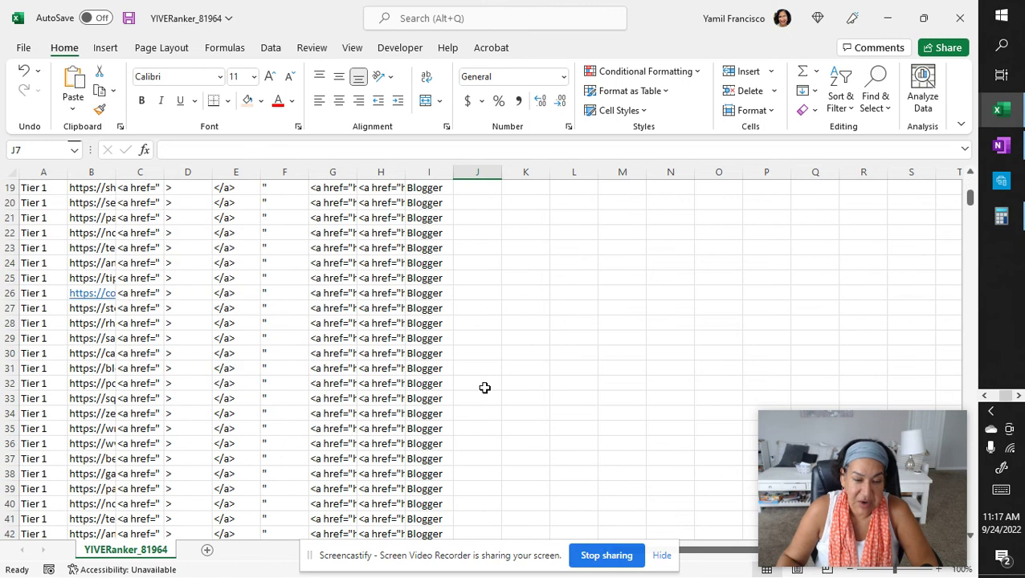
scroll(485, 387, up, 6)
scroll(493, 372, down, 20)
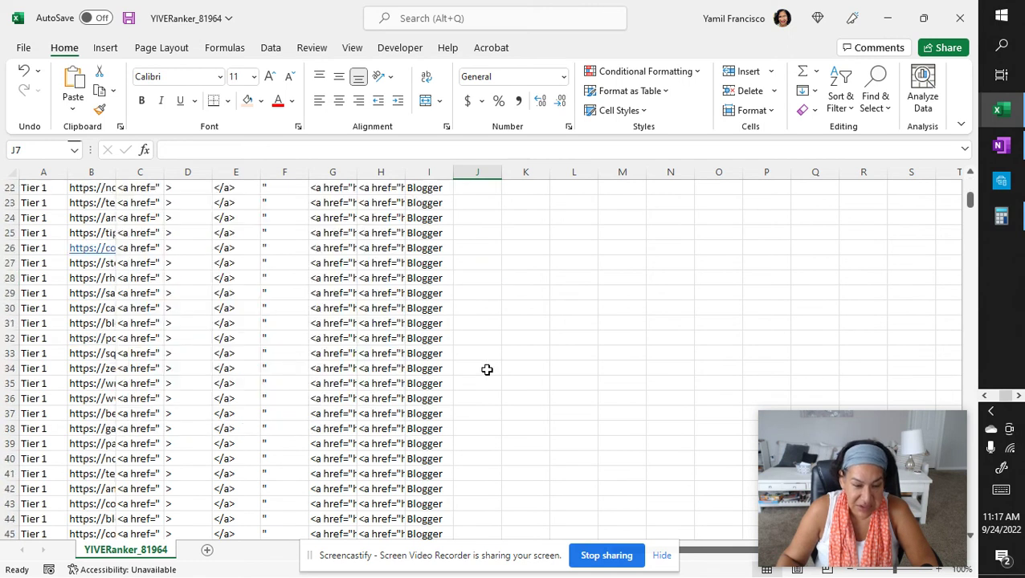
scroll(487, 371, down, 20)
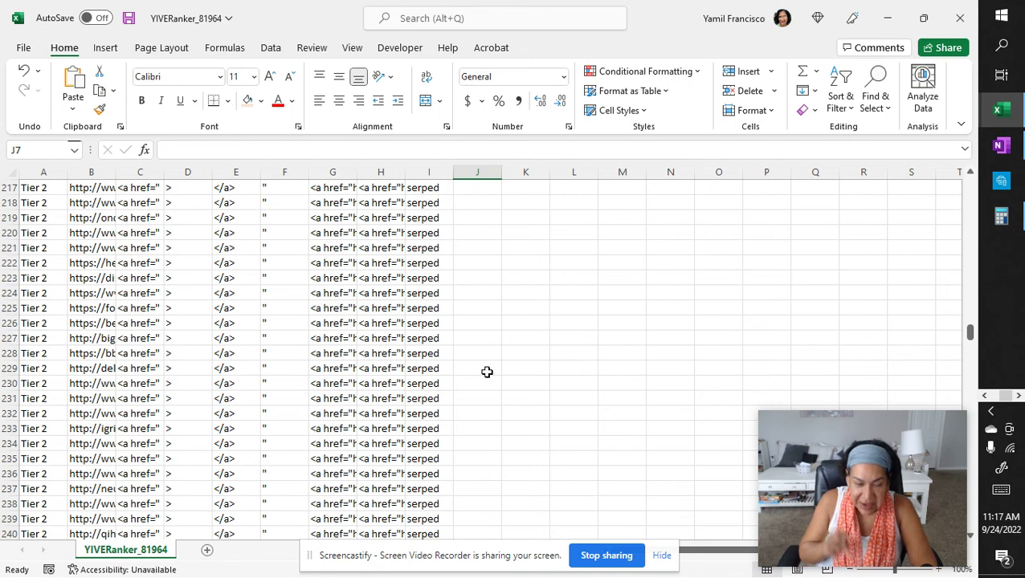
scroll(487, 372, down, 20)
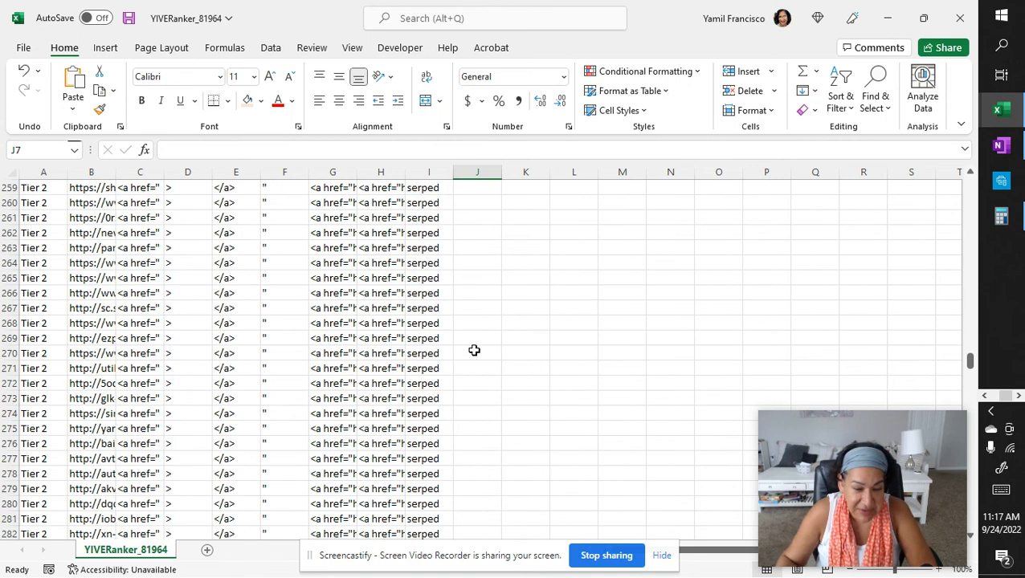
scroll(475, 349, down, 16)
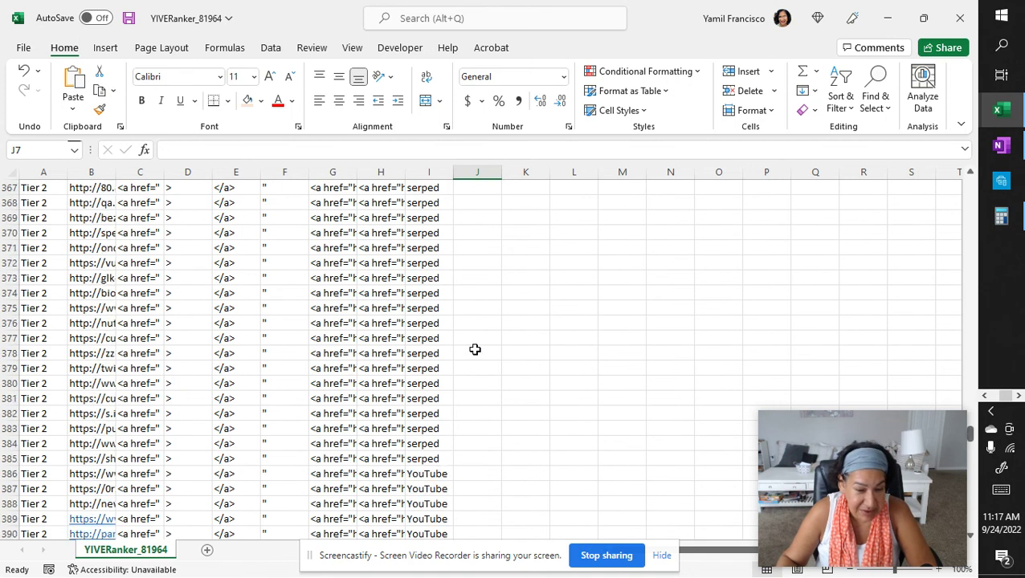
click(480, 261)
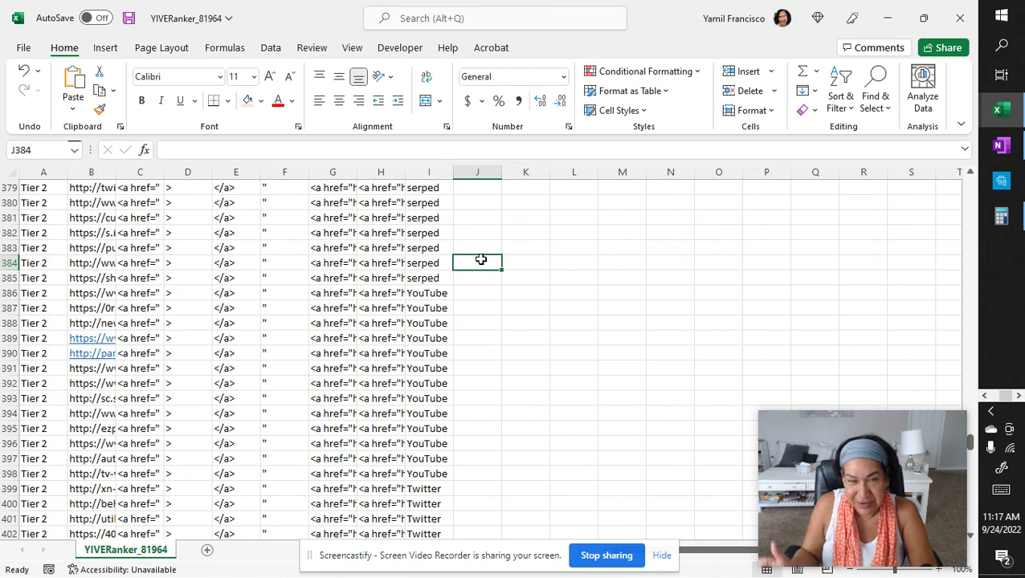
Step: Check the Tier 2 rows past row 405 for missing indexing labels, and return to the first rows, selecting cell J13
scroll(522, 286, down, 8)
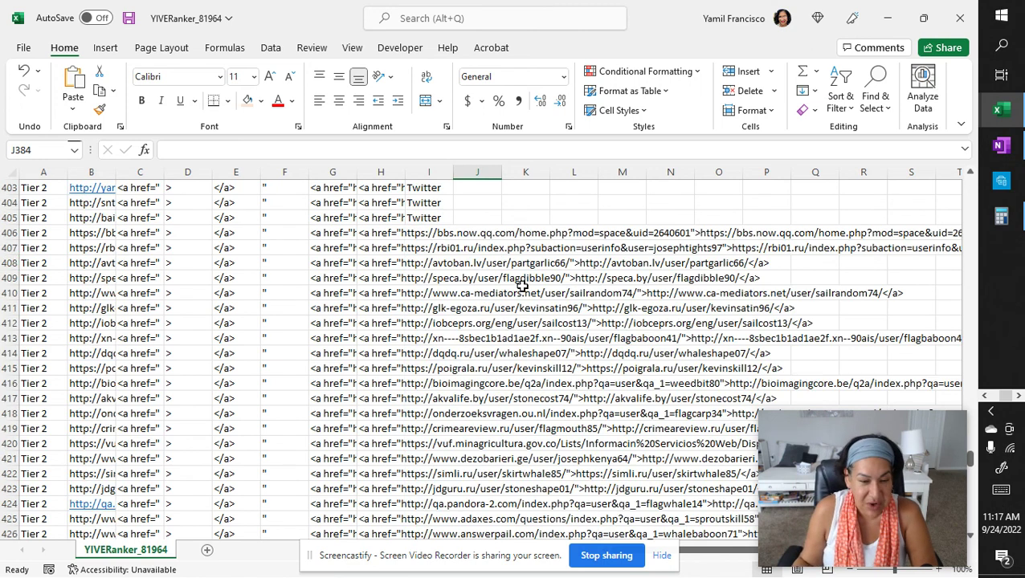
scroll(522, 286, up, 20)
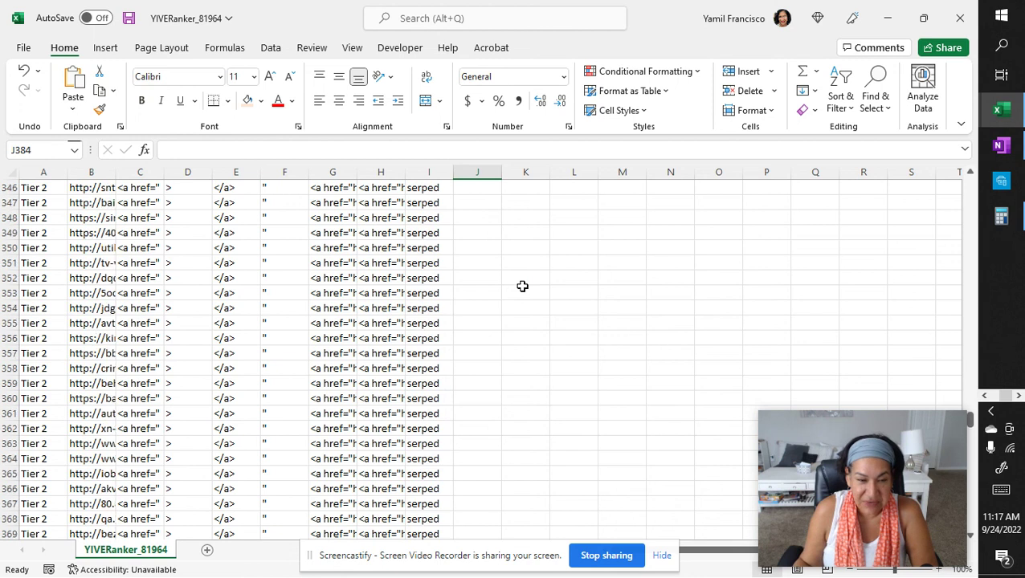
scroll(522, 286, up, 20)
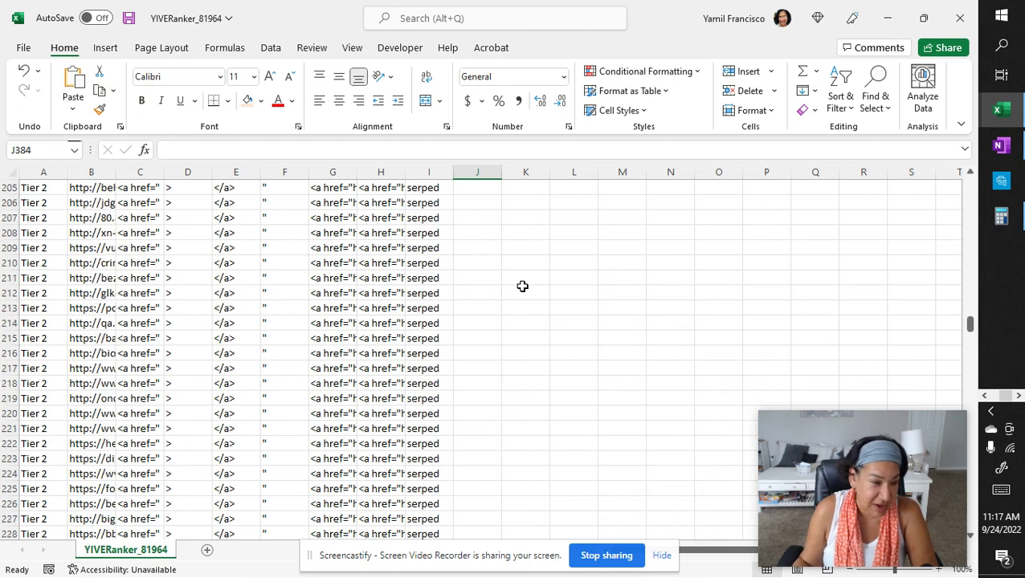
scroll(522, 285, up, 20)
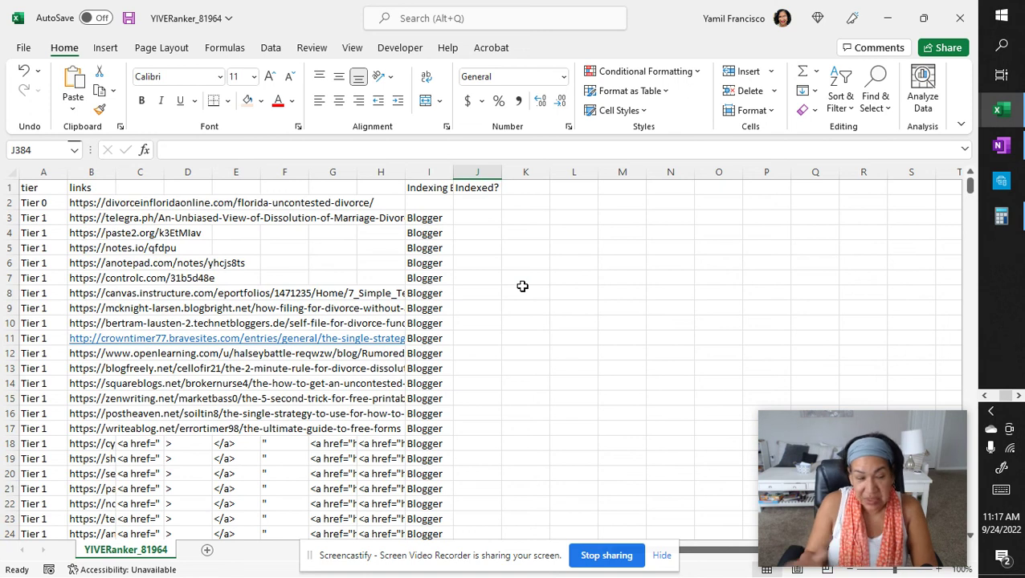
click(475, 365)
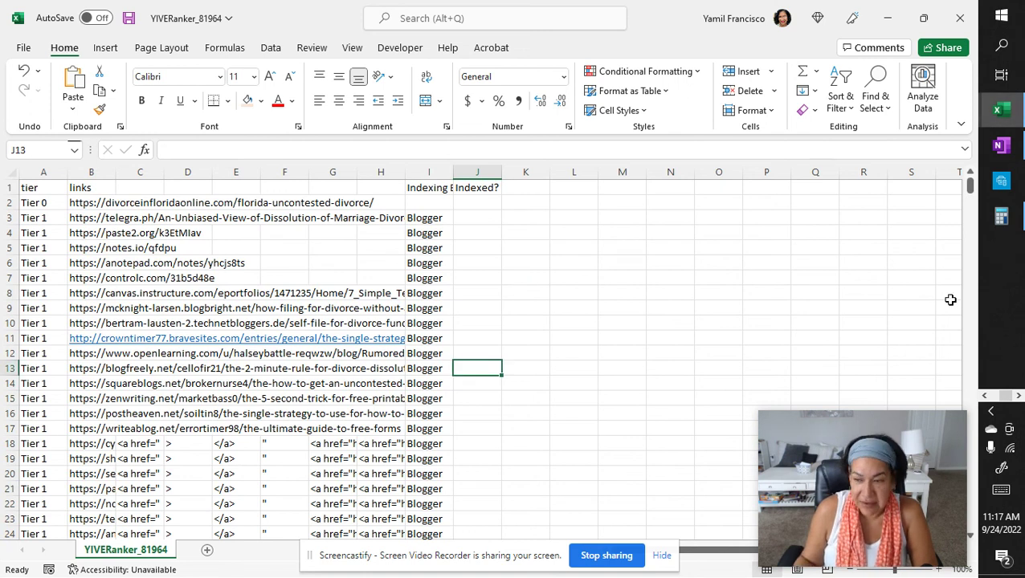
Step: Switch back to the Customers_Export workbook and examine row 971's keyword, ranking page, position and previous position
click(989, 399)
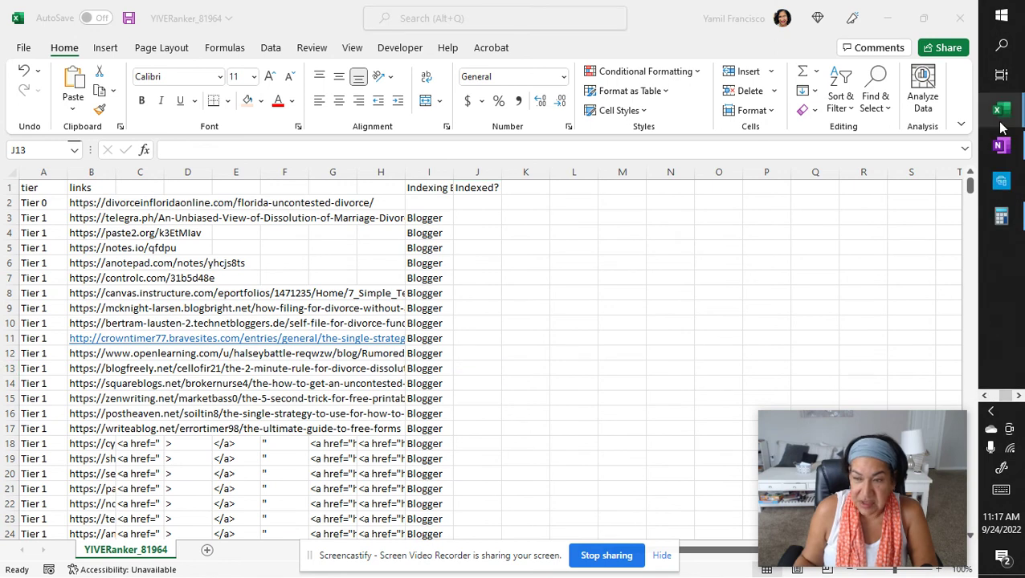
mouse_move(1001, 109)
click(883, 402)
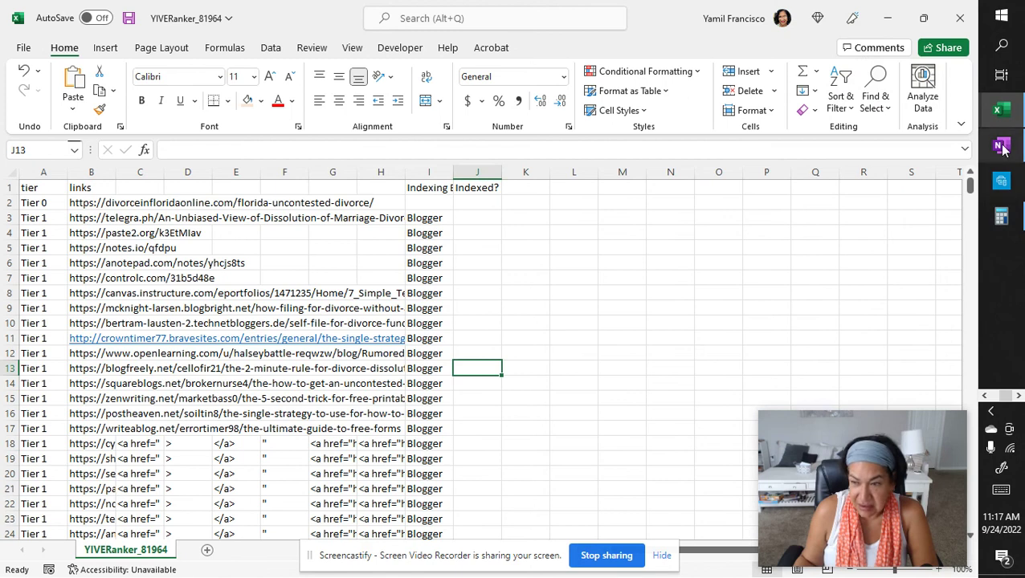
click(892, 265)
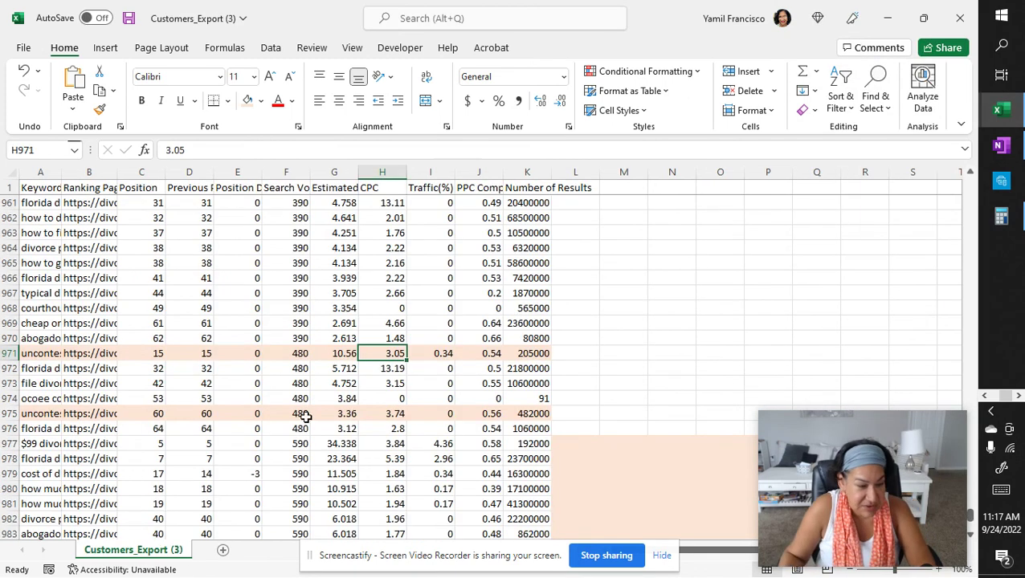
click(37, 351)
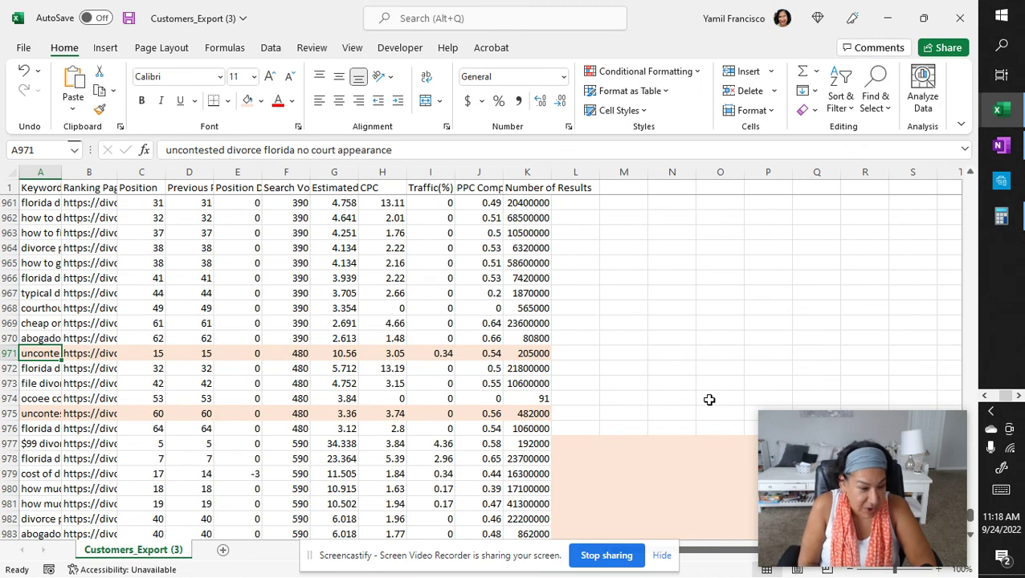
key(Right)
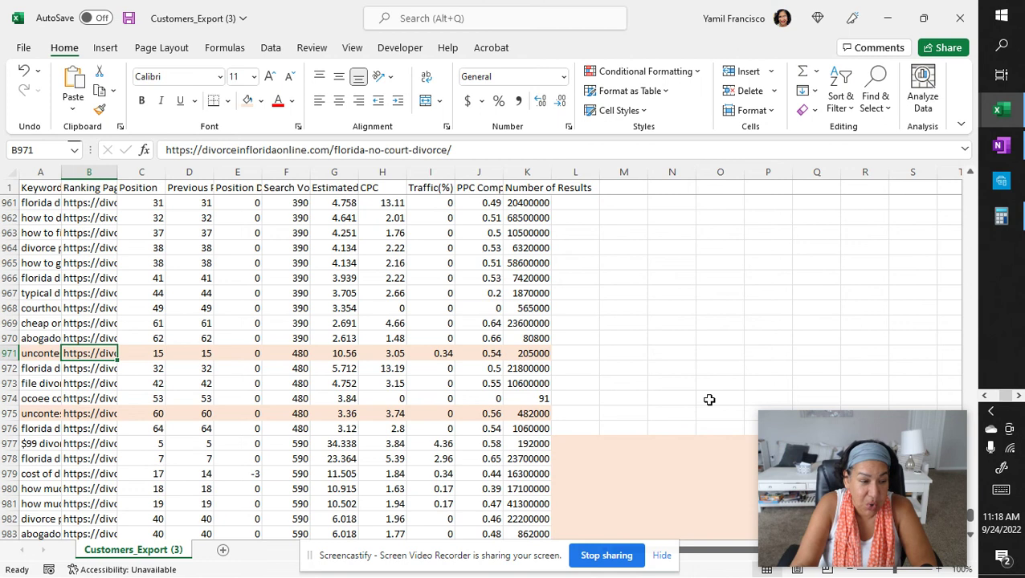
key(Right)
key(Right)
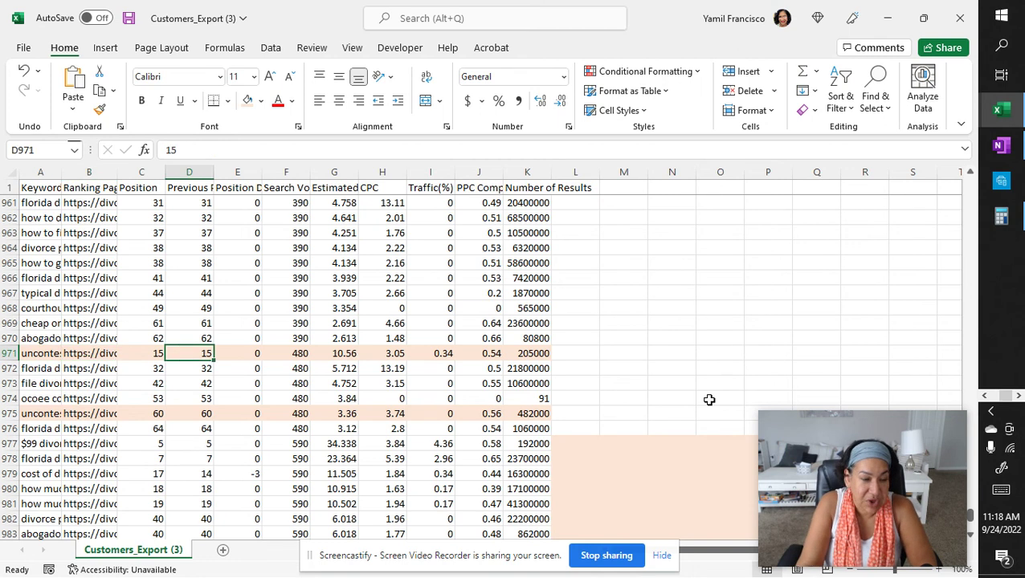
Step: Follow the Position column from row 971 past the highlighted keyword in row 975, ending on cell C976
key(Left)
key(Down)
key(Down)
key(Down)
key(Down)
key(Down)
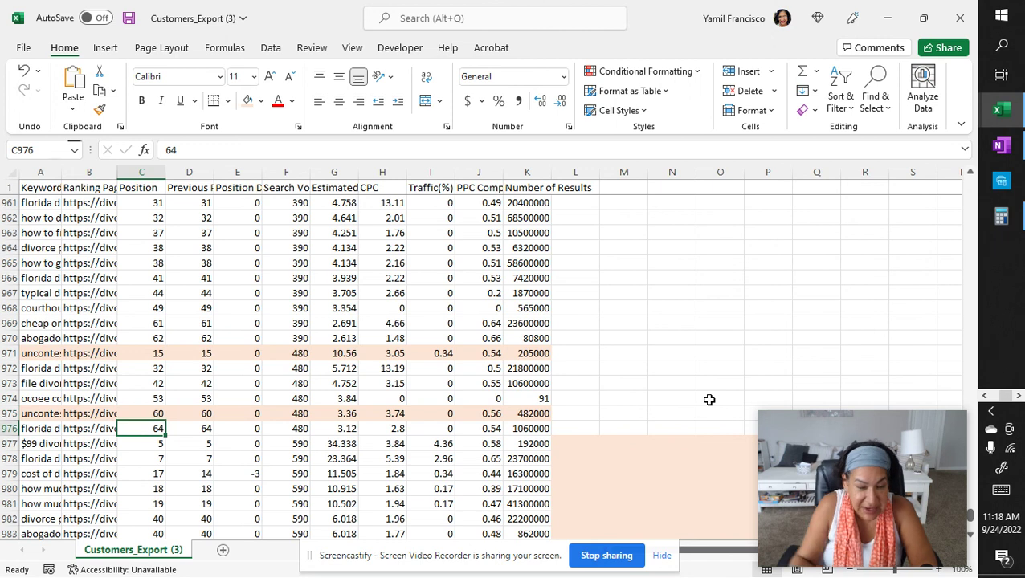
Step: Look through the keyword rows from around row 751 to the end of the data at row 1001 for highlighted uncontested divorce entries
scroll(709, 399, down, 8)
scroll(355, 319, up, 20)
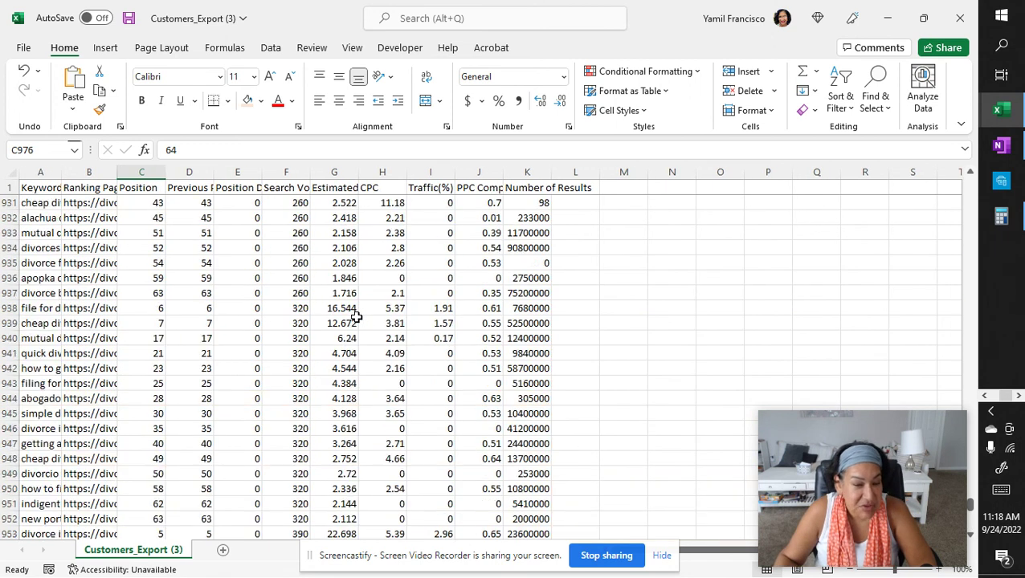
scroll(356, 319, up, 20)
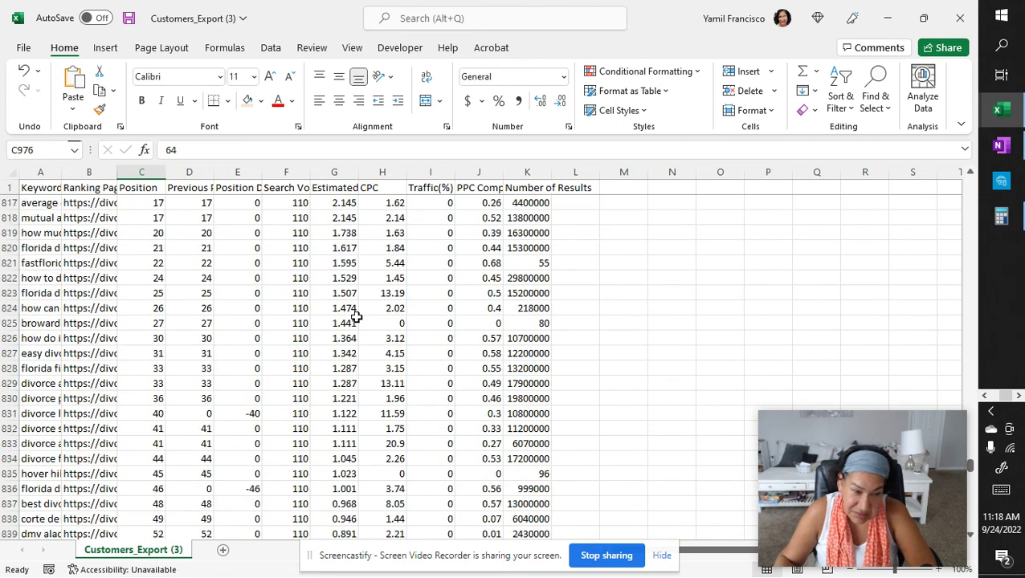
scroll(356, 318, down, 5)
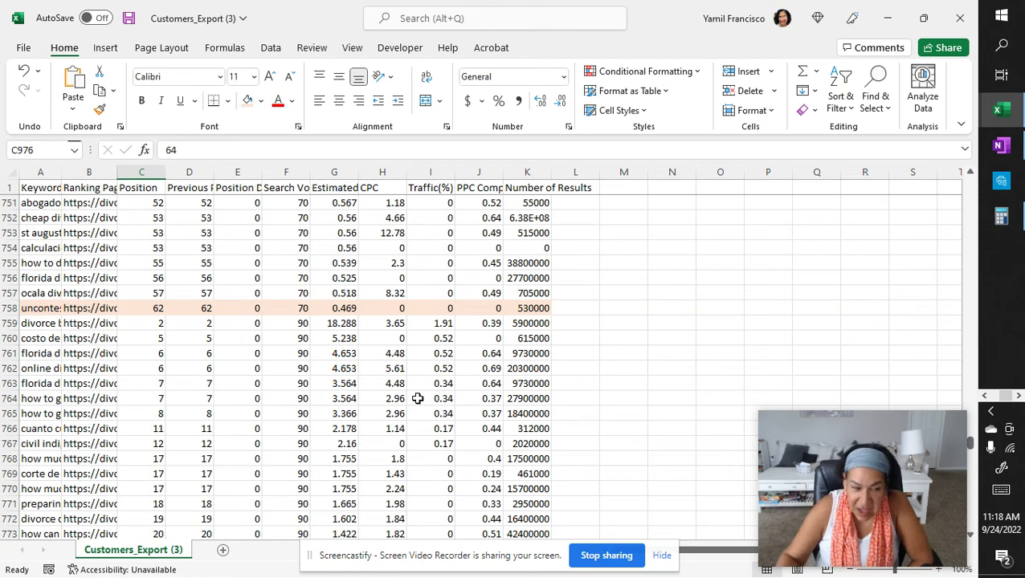
scroll(416, 398, down, 20)
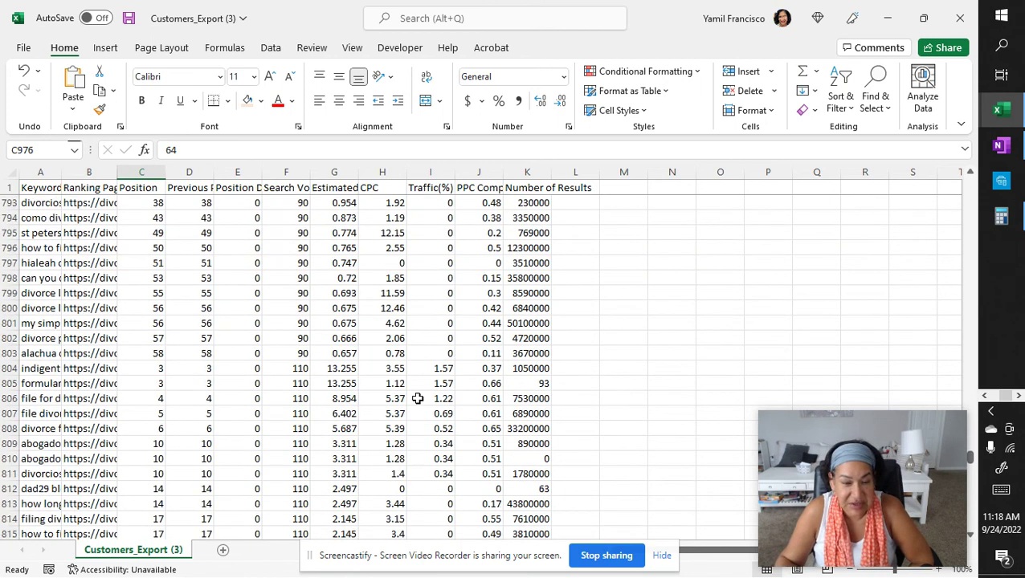
scroll(417, 398, down, 18)
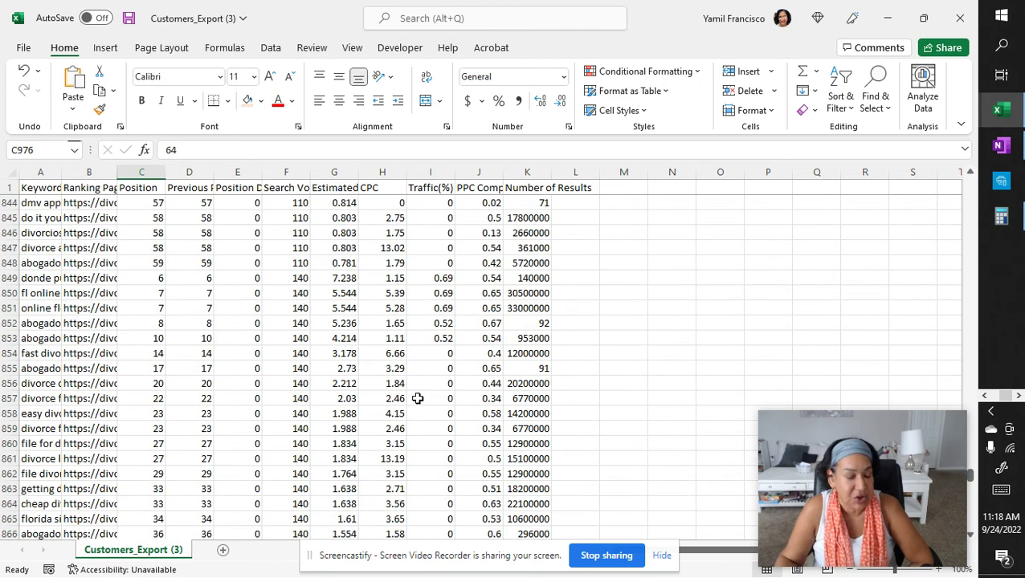
scroll(417, 398, down, 10)
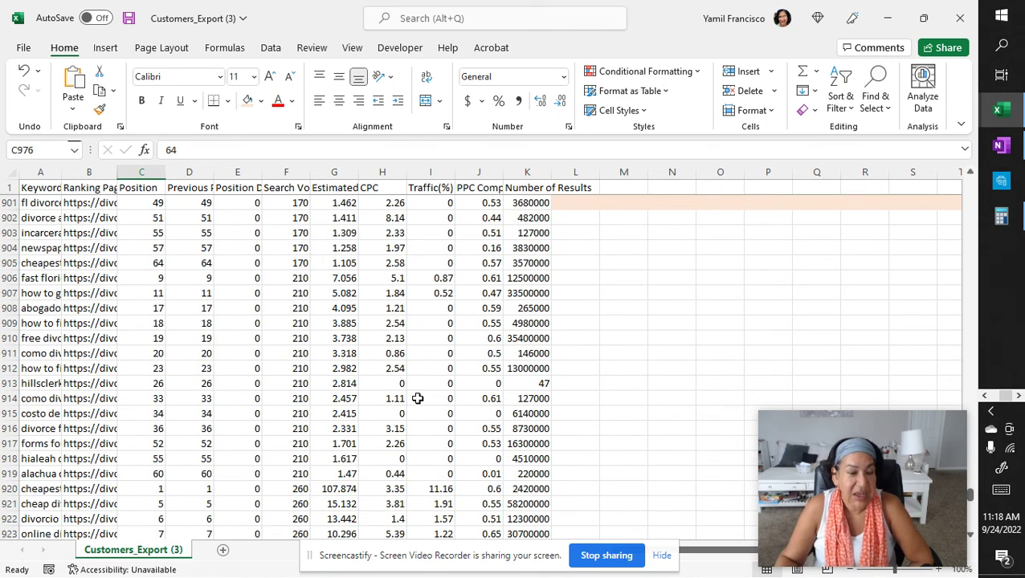
scroll(417, 398, down, 19)
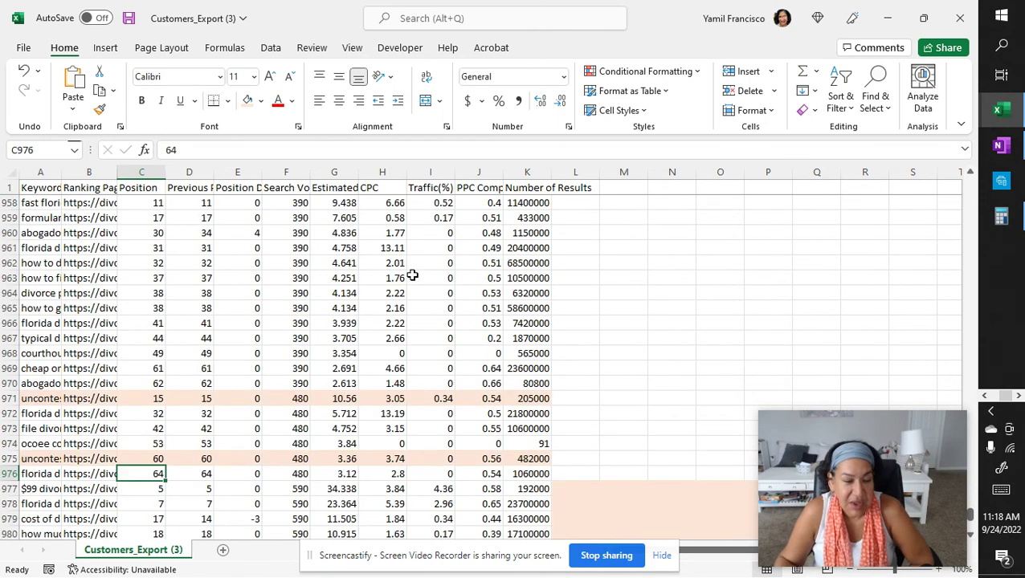
scroll(412, 275, down, 10)
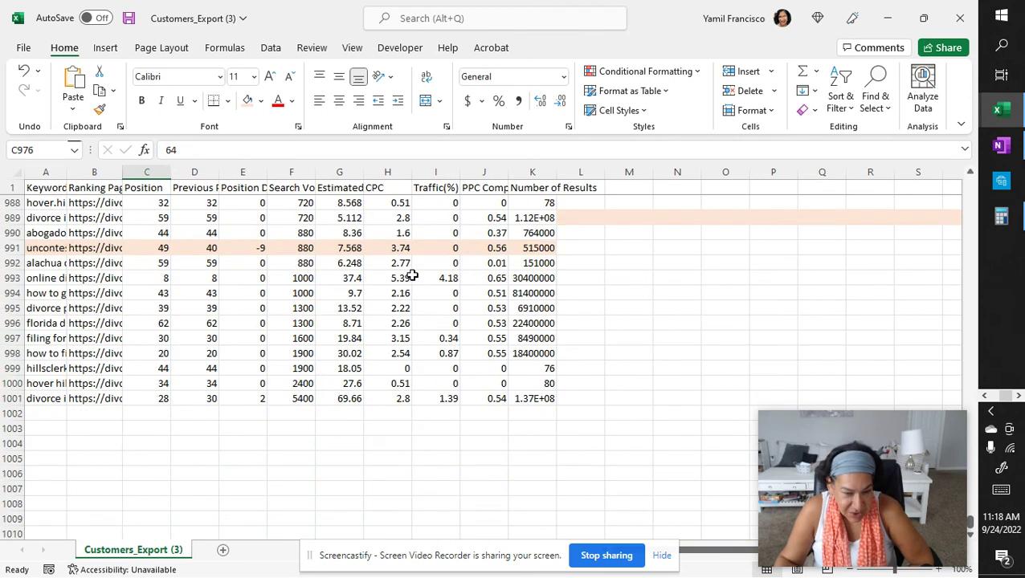
scroll(412, 274, up, 6)
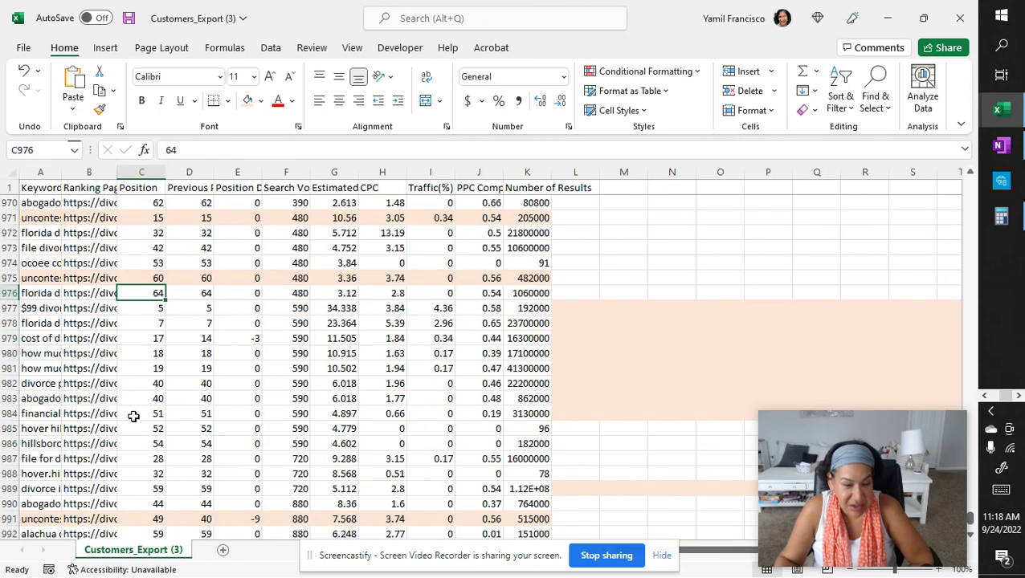